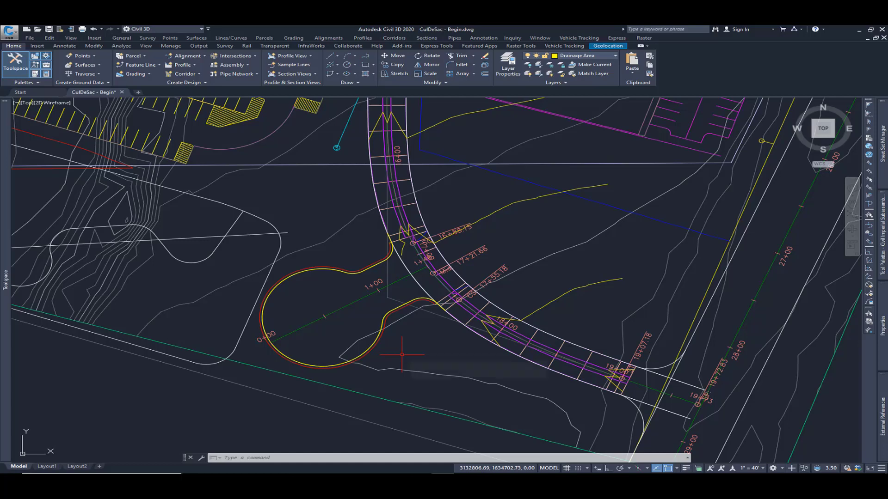
- Zoom to the cul-de-sac and inspect the road corridor and main road alignment 6272
mouse_move(402, 354)
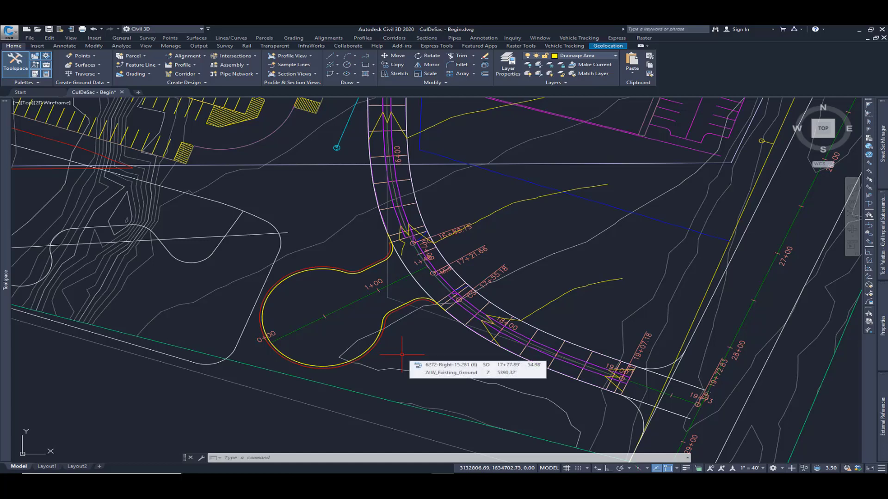
scroll(402, 355, up, 2)
middle_drag(414, 305, 490, 283)
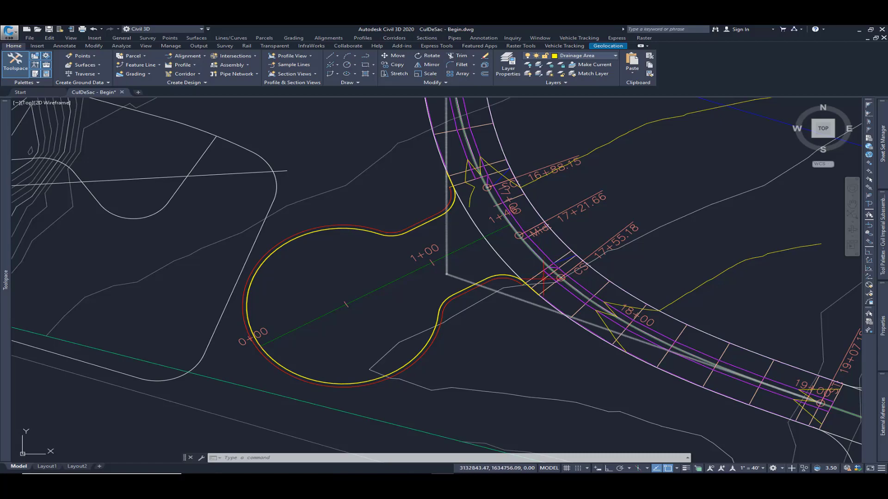
click(541, 289)
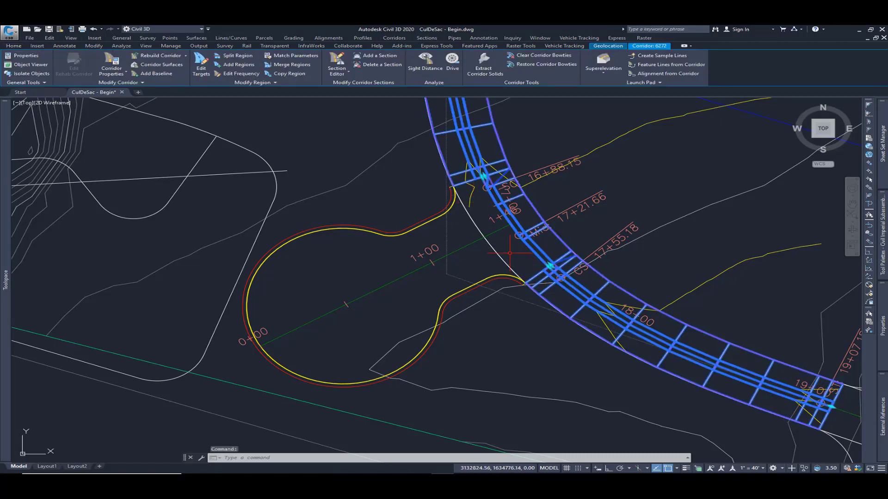
key(Escape)
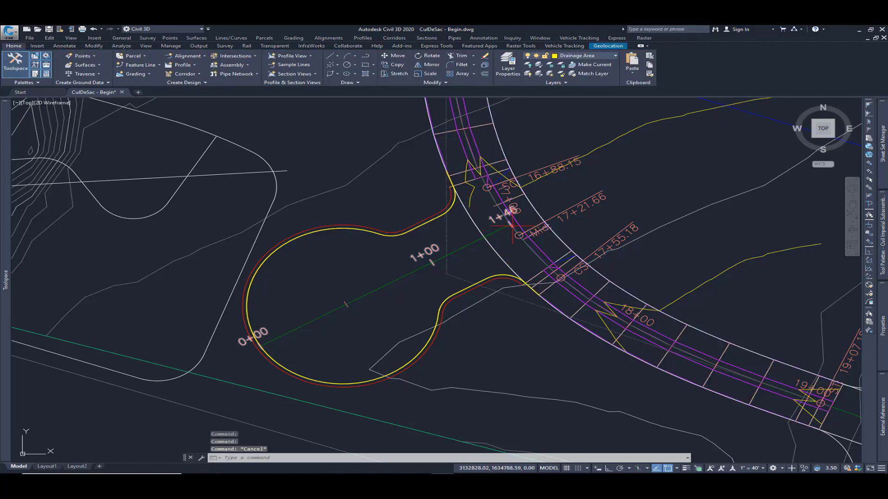
click(463, 148)
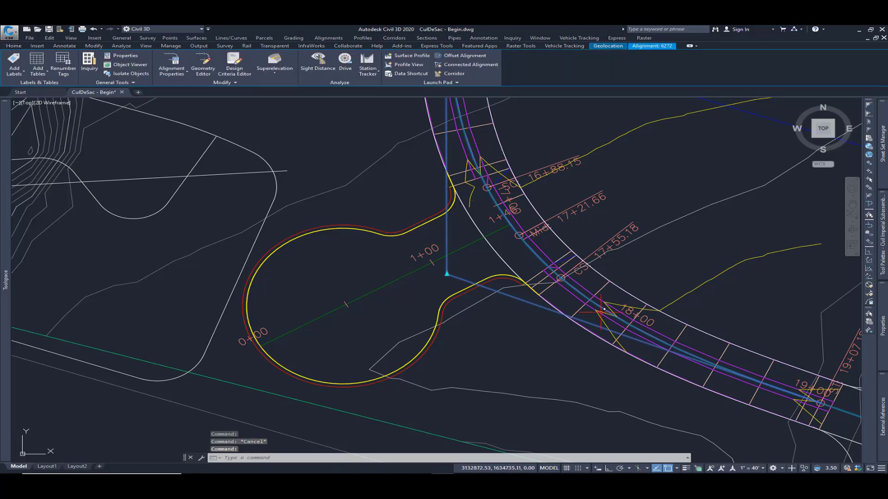
key(Escape)
- Inspect the existing cul-de-sac alignment and the road edge around the bulb
click(503, 233)
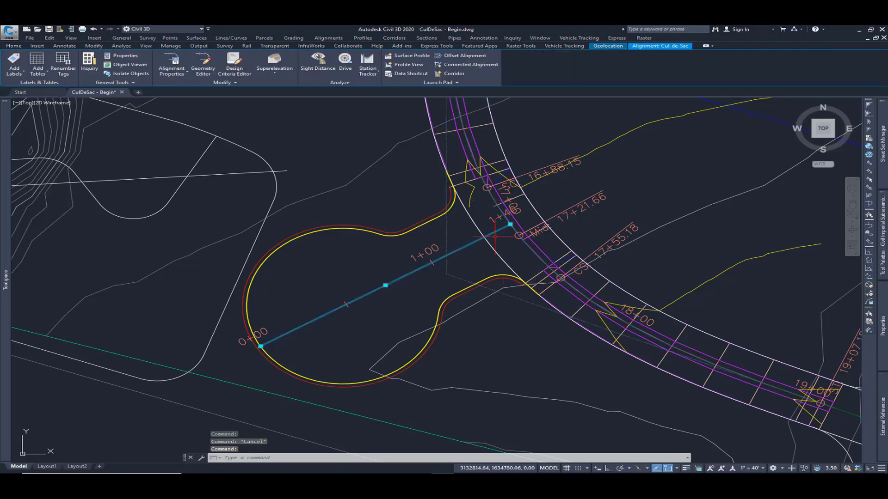
mouse_move(332, 327)
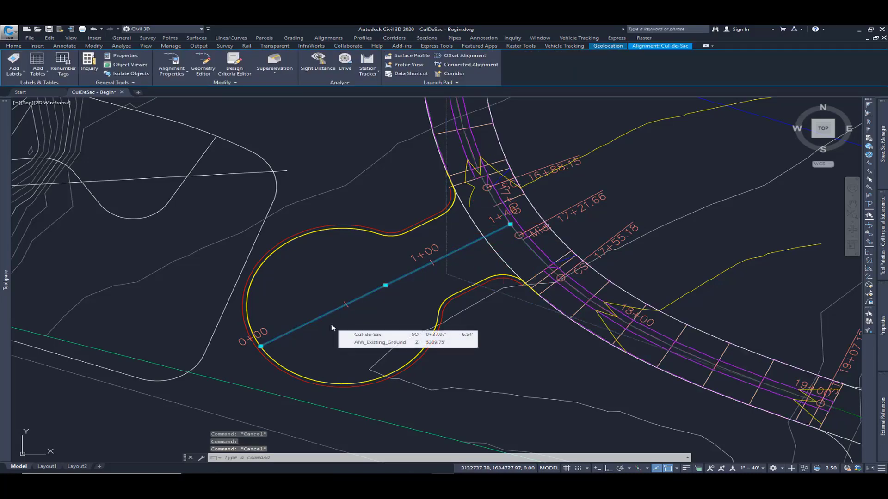
key(Escape)
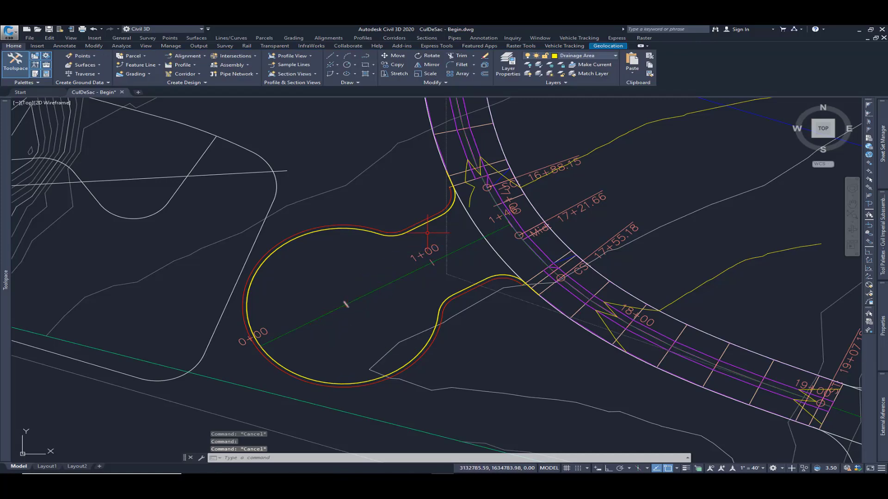
click(443, 159)
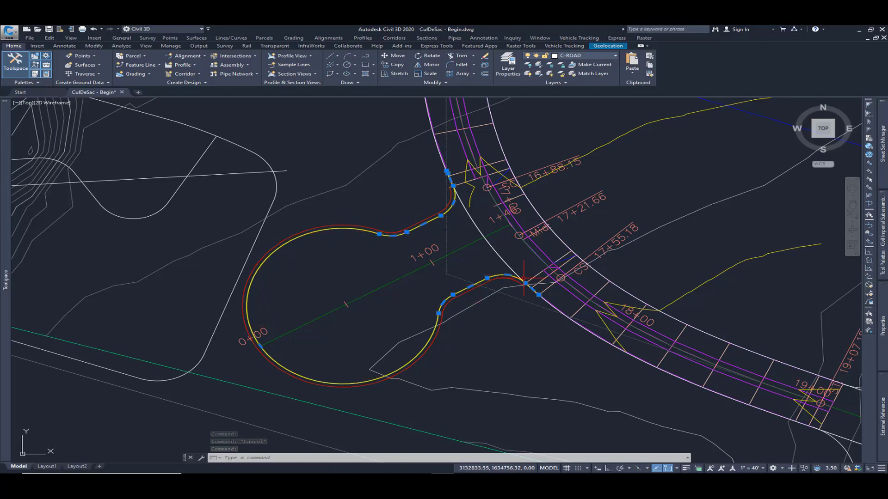
key(Escape)
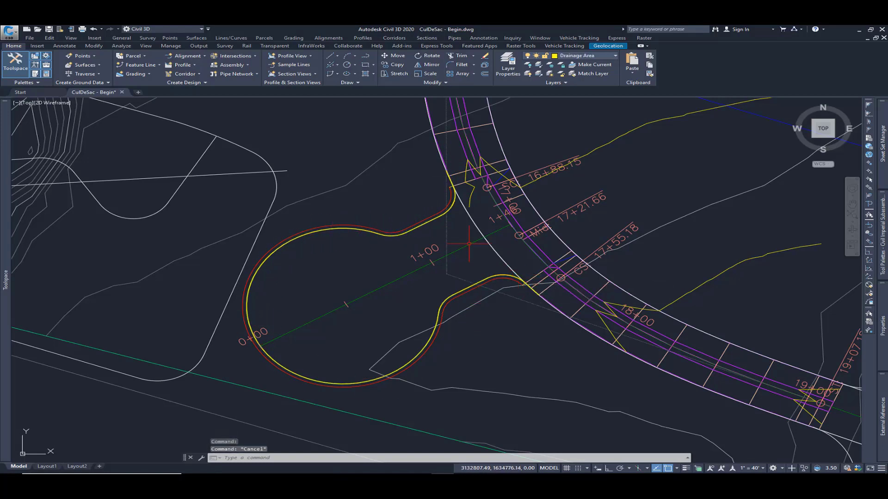
mouse_move(463, 238)
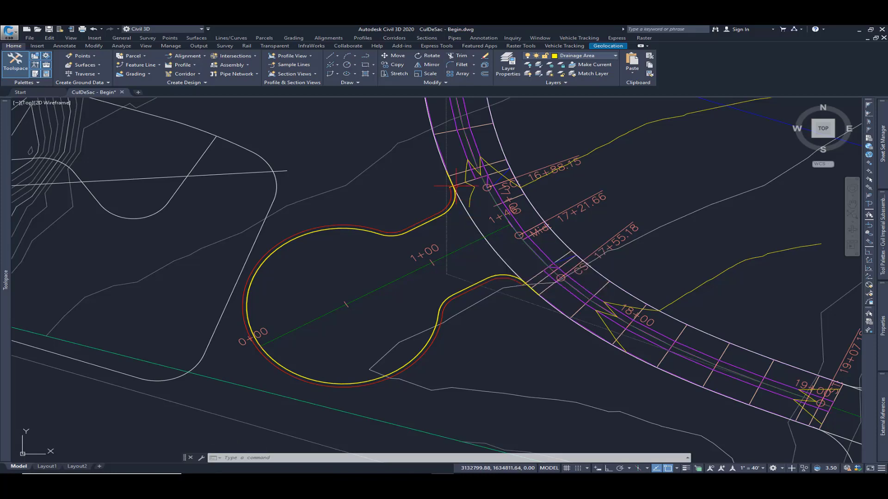
mouse_move(452, 163)
middle_drag(452, 164, 446, 150)
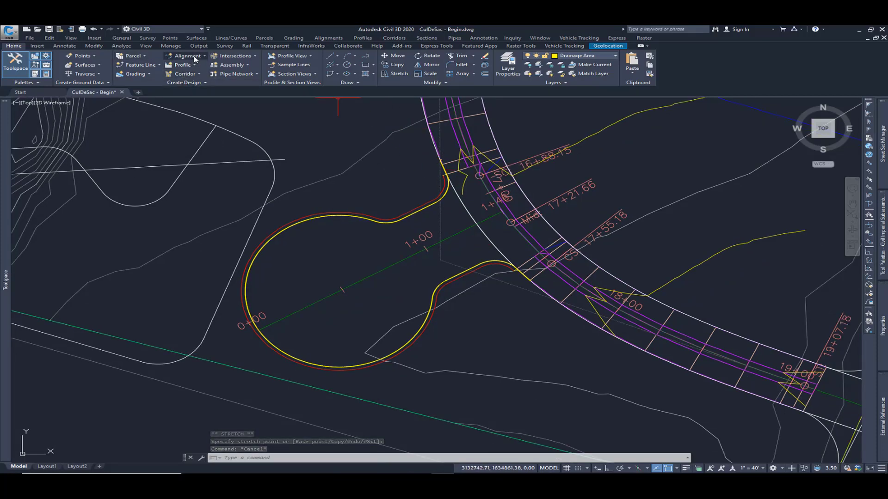
- Create alignment 'Cul-de-Sac 2' from the cul-de-sac polyline, keeping the original polyline
click(186, 56)
click(234, 100)
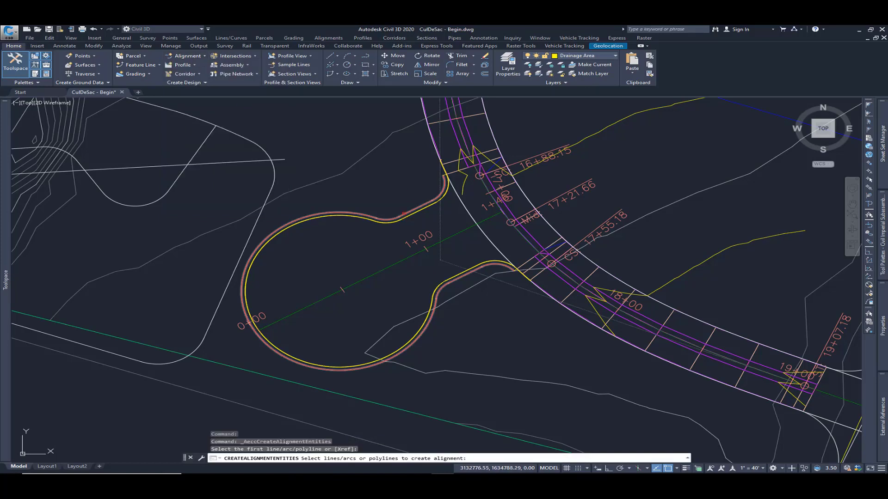
click(403, 213)
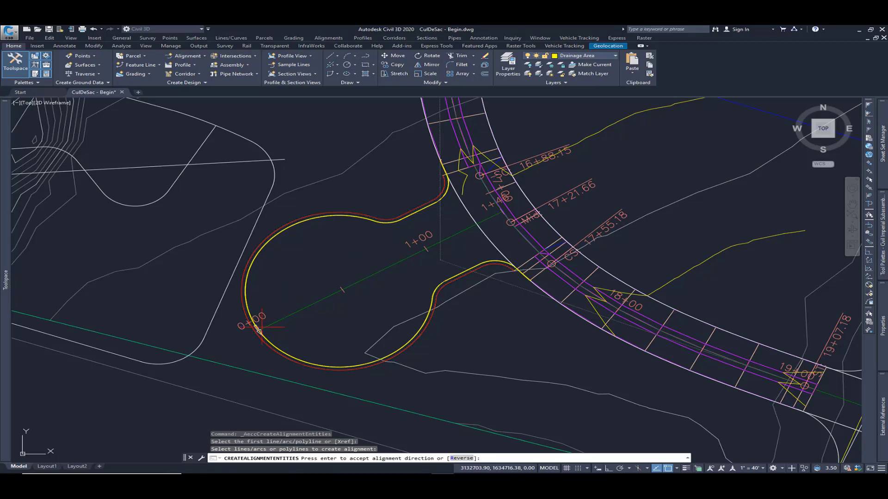
scroll(273, 324, up, 2)
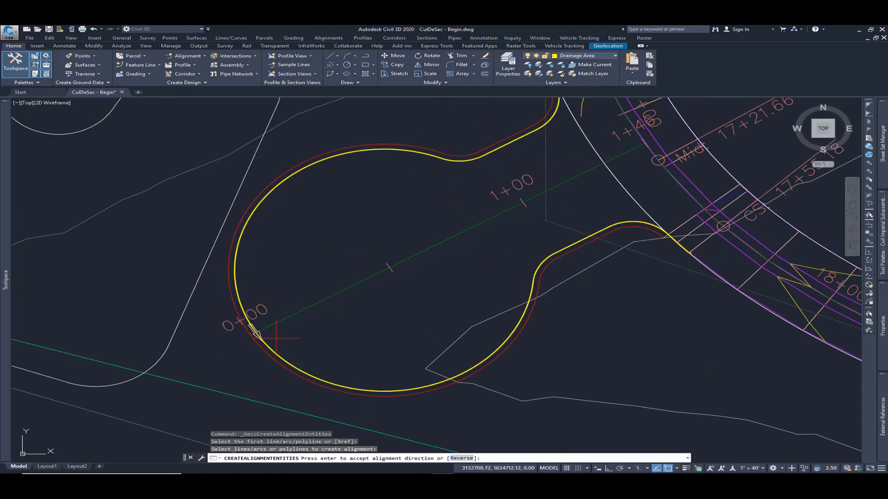
key(Return)
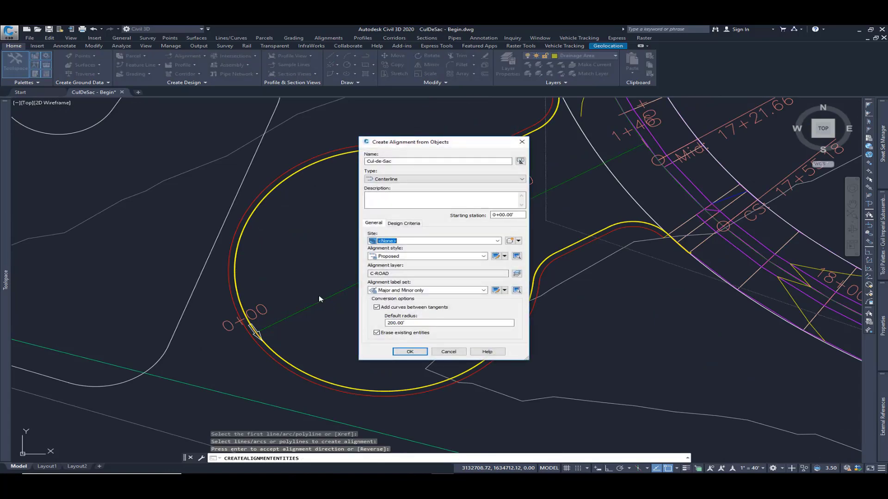
click(399, 162)
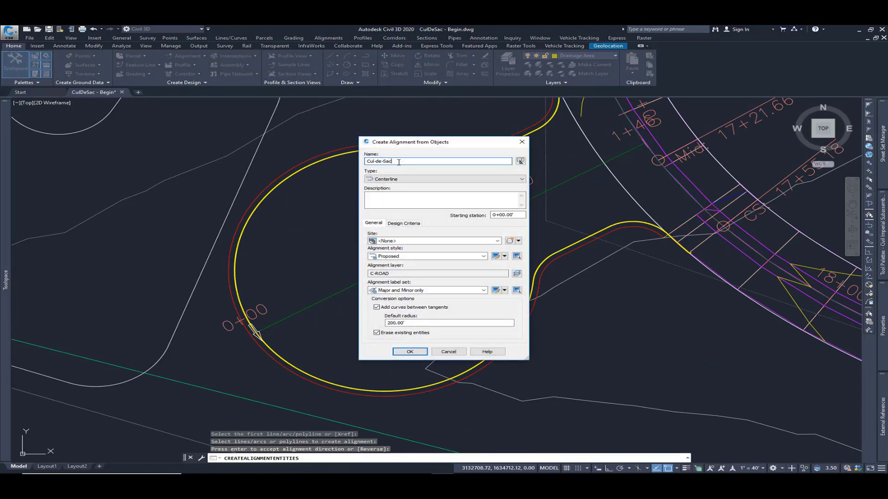
text(2)
click(396, 332)
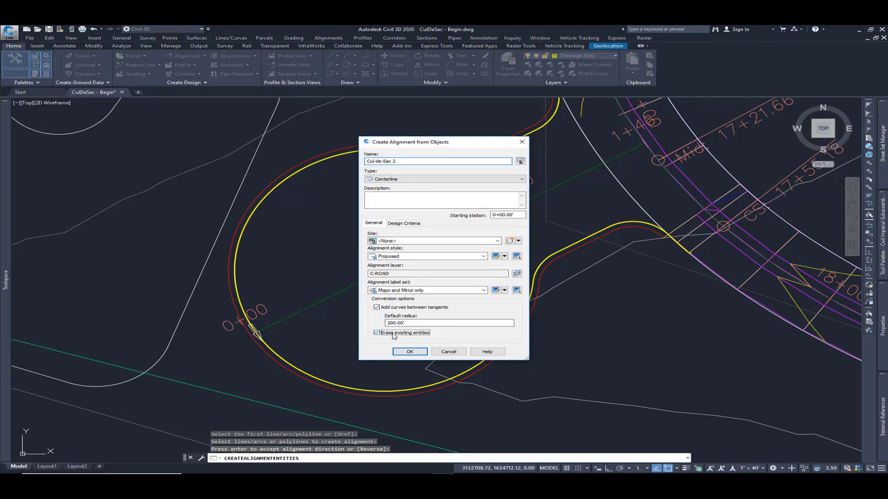
click(411, 352)
- Start a surface profile for Cul-de-Sac 2 and add the AIW_Existing_Ground profile
scroll(408, 240, down, 2)
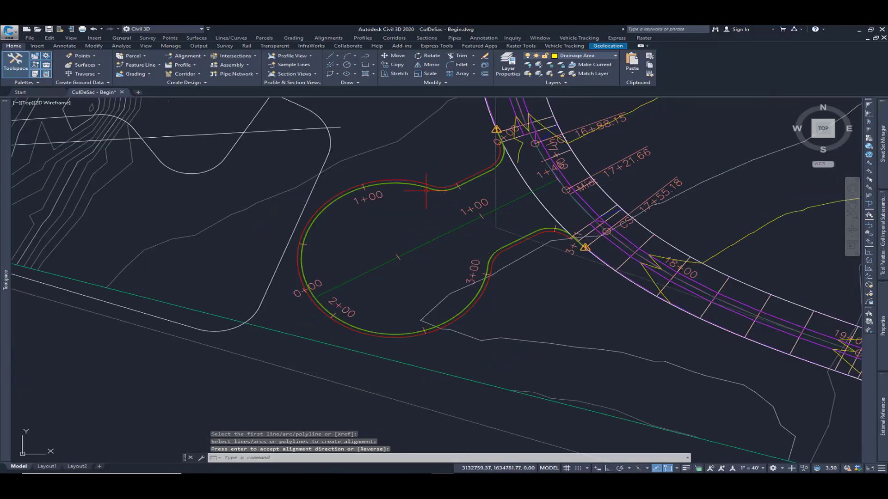
scroll(408, 201, down, 3)
mouse_move(408, 202)
middle_down()
mouse_move(301, 92)
mouse_move(259, 102)
mouse_move(271, 112)
middle_up()
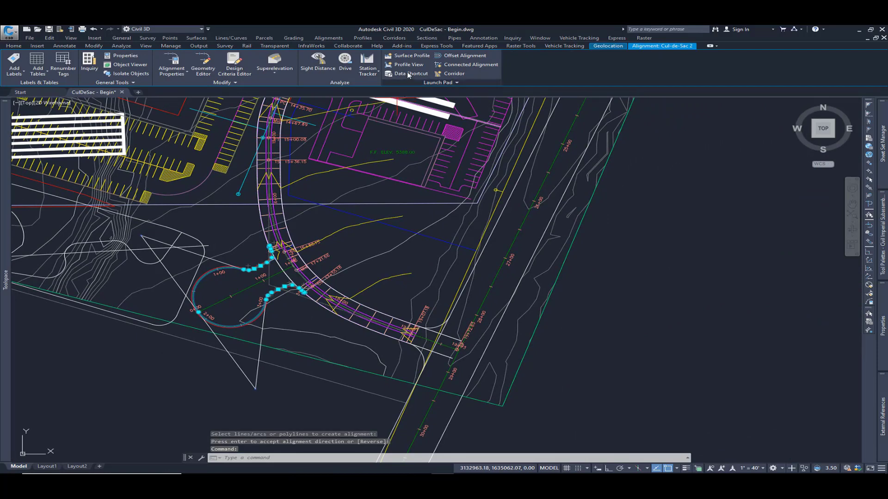
click(417, 58)
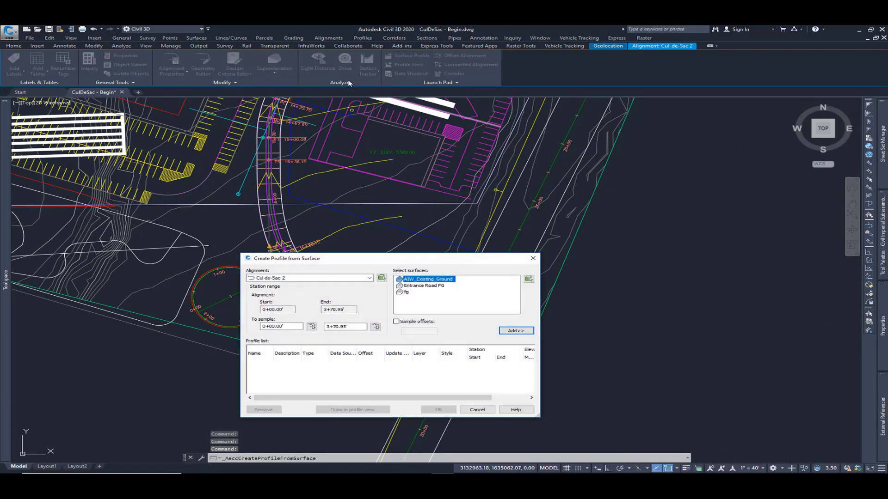
drag(310, 260, 322, 208)
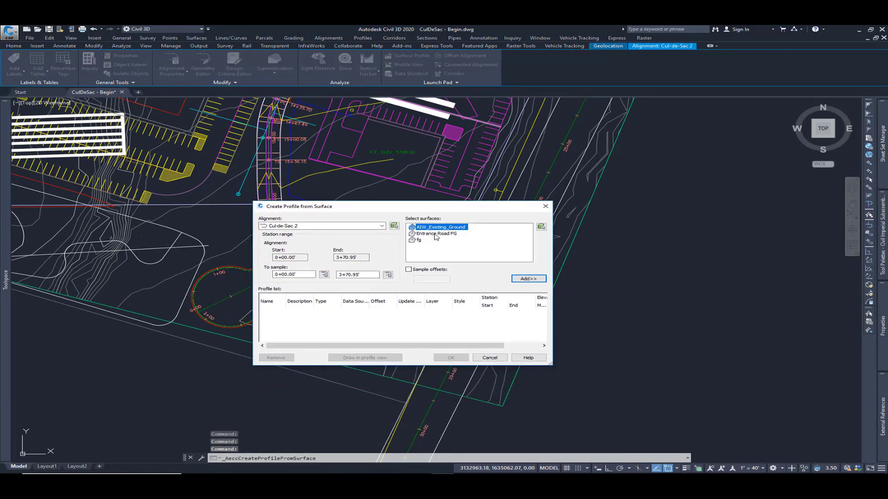
click(528, 279)
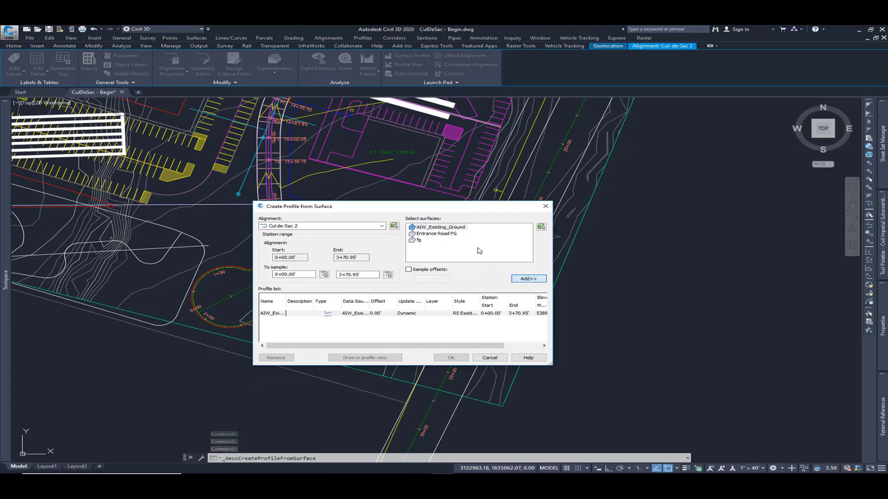
- Add the Entrance Road FG surface profile and give it the Design Profile style
click(447, 233)
drag(400, 206, 535, 158)
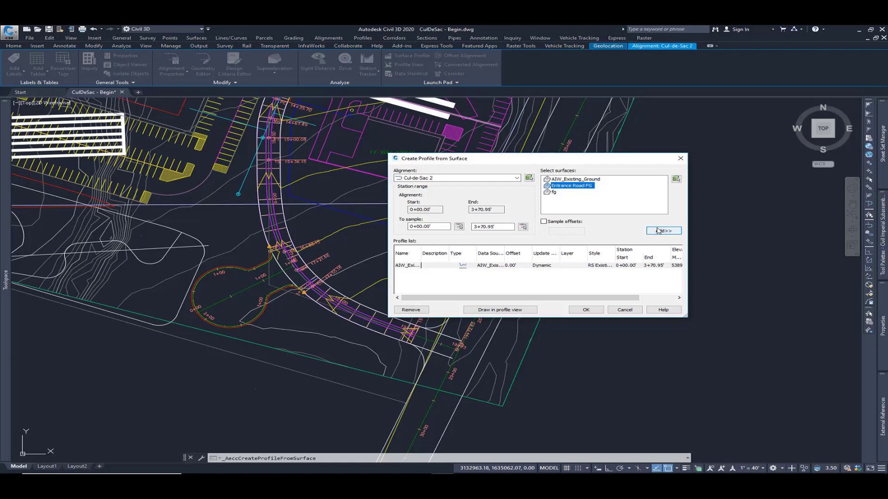
click(658, 231)
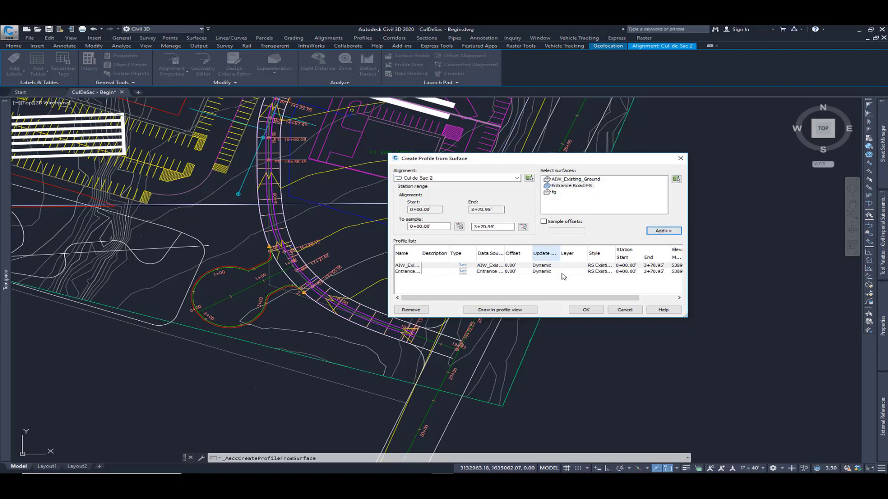
click(600, 273)
click(462, 237)
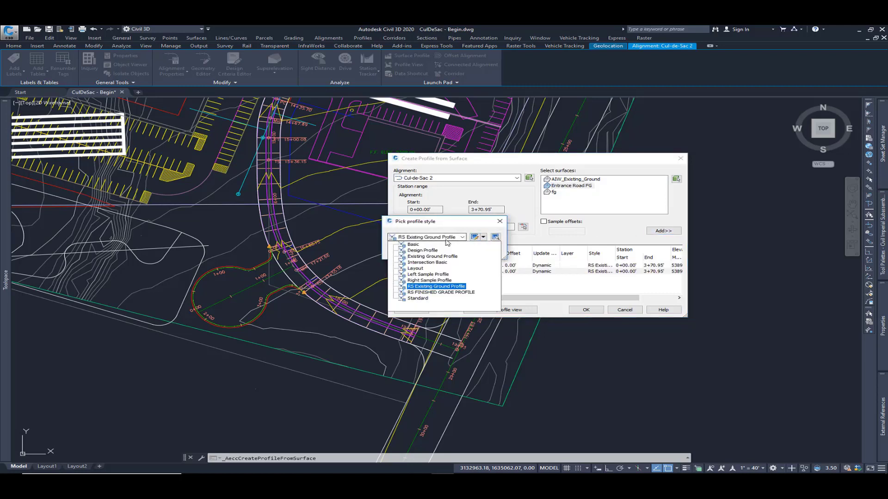
click(431, 251)
click(402, 253)
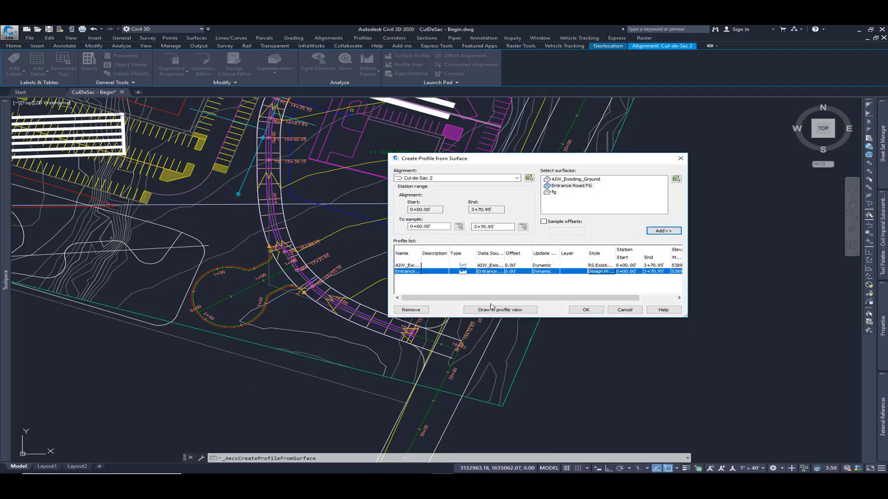
- Begin a new profile view with a user-specified station range from -1 to 4
click(502, 311)
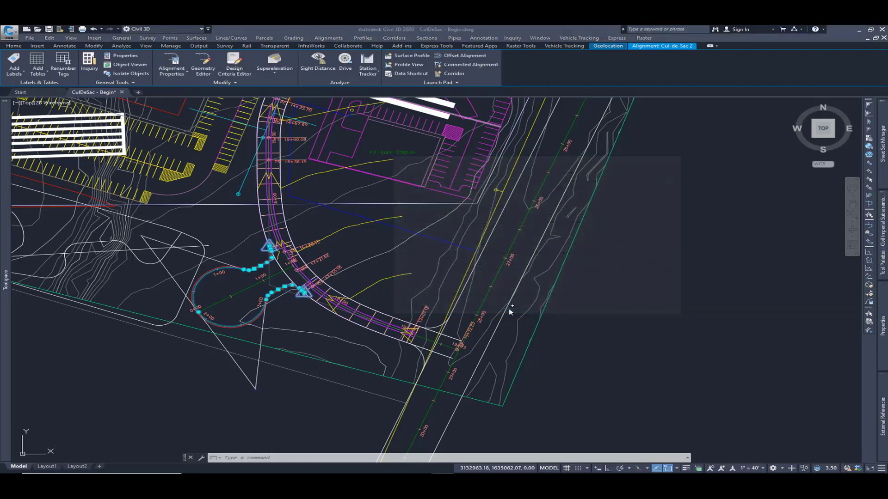
click(460, 335)
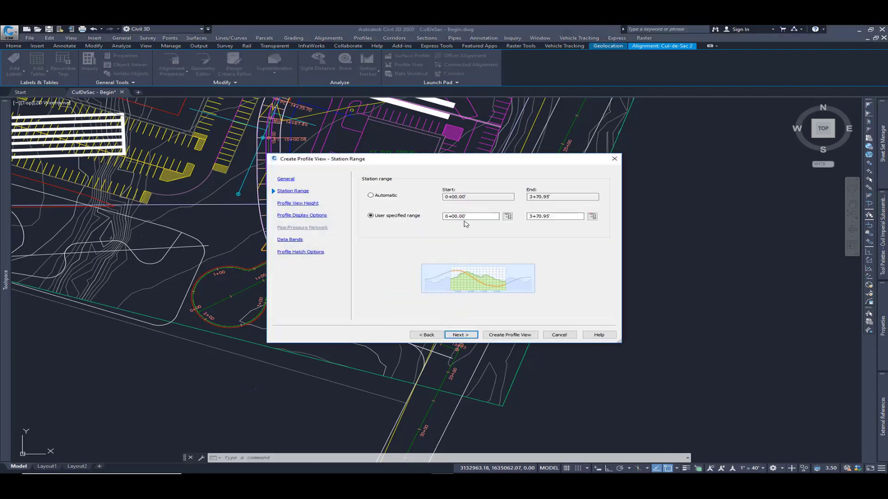
click(442, 215)
double_click(441, 216)
key(BackSpace)
text(-1)
key(Tab)
text(4)
- Specify minimum elevation 5360 and maximum 5420, then create the profile view
click(460, 335)
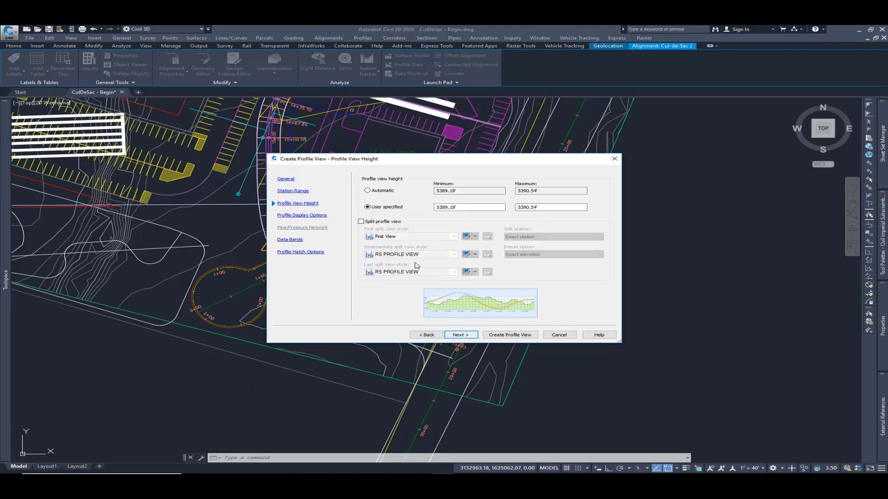
double_click(453, 208)
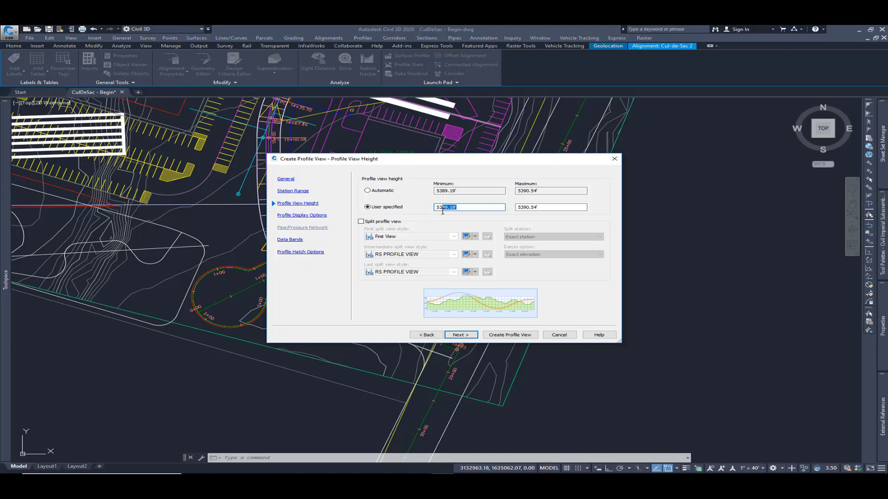
text(5360)
double_click(522, 207)
text(5420)
click(511, 334)
- Place the Cul-de-Sac 2 profile view origin right of the site and centre its grid
scroll(573, 277, down, 3)
scroll(573, 272, up, 2)
click(560, 267)
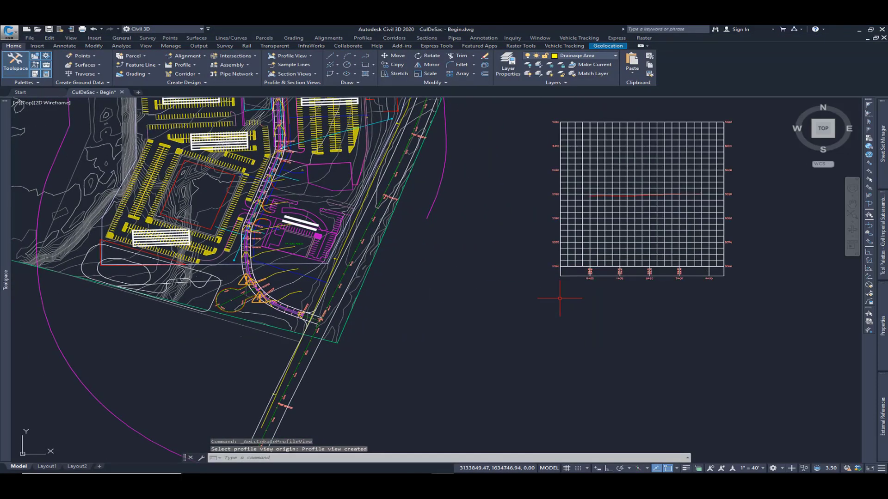
scroll(694, 189, up, 8)
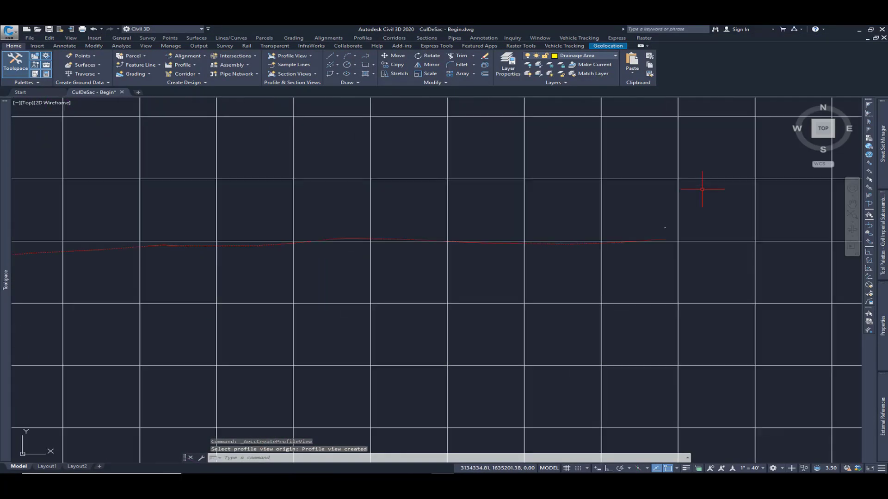
scroll(653, 235, down, 10)
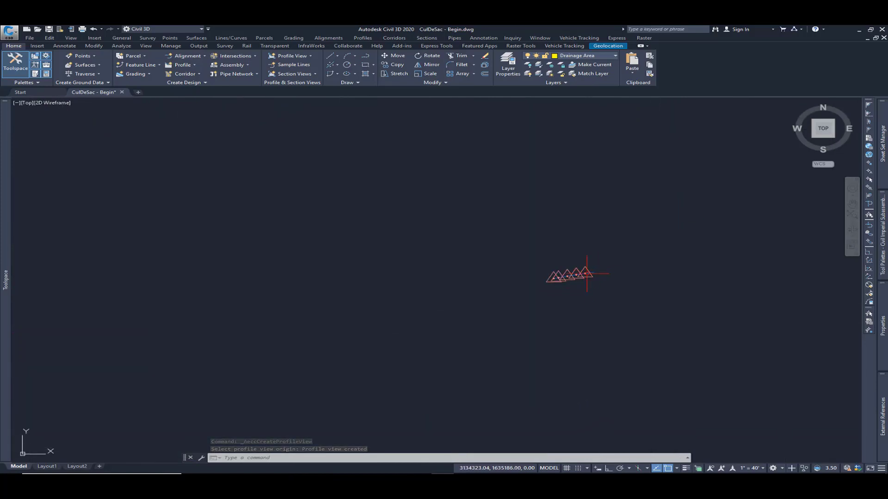
scroll(589, 273, up, 10)
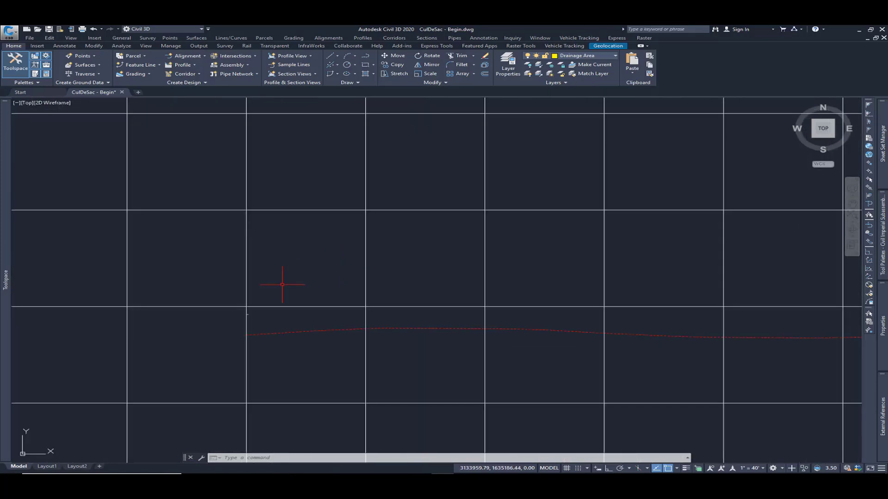
scroll(248, 307, up, 4)
scroll(242, 313, down, 12)
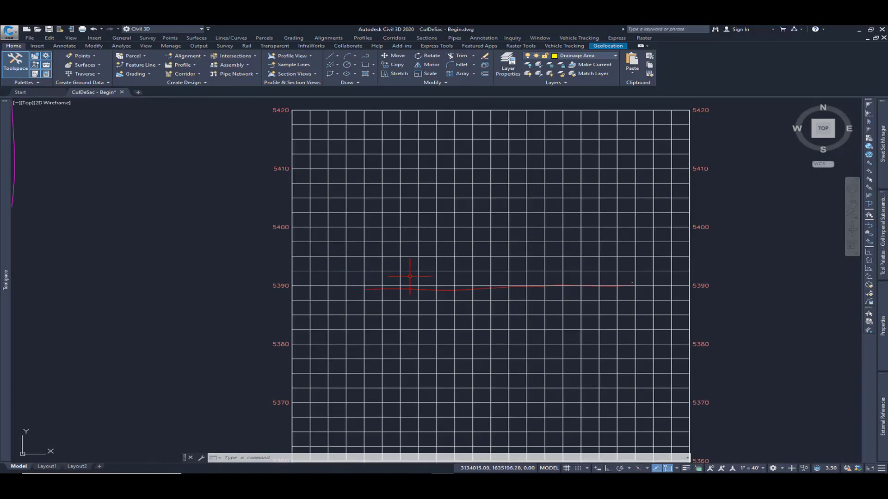
middle_drag(392, 281, 447, 271)
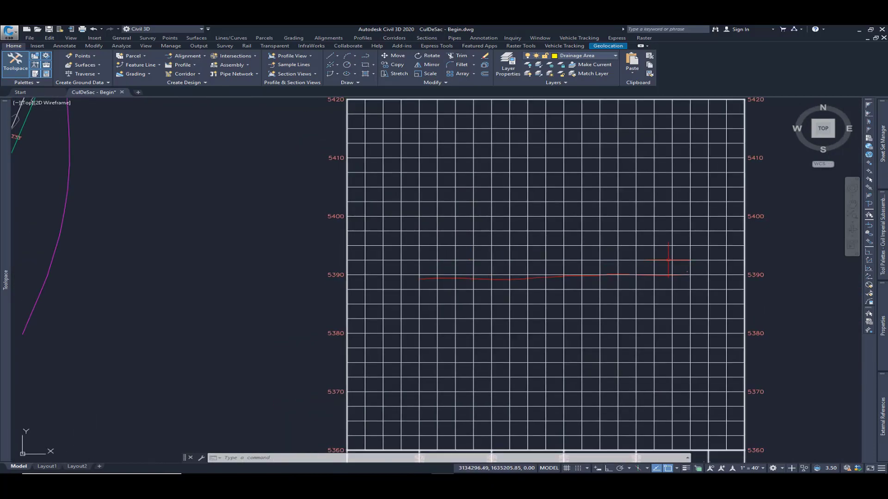
- Start design profile Layout (2) in the profile view with RS FINISHED GRADE PROFILE style
middle_drag(138, 101, 222, 98)
click(187, 69)
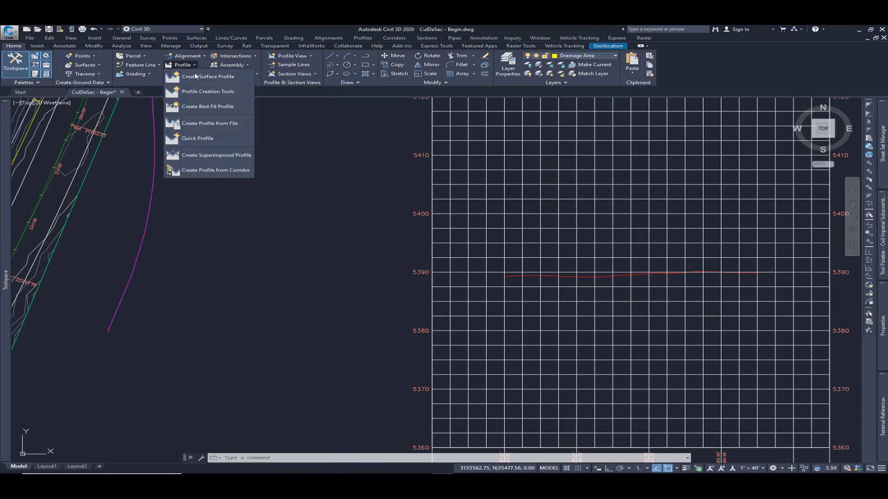
click(212, 91)
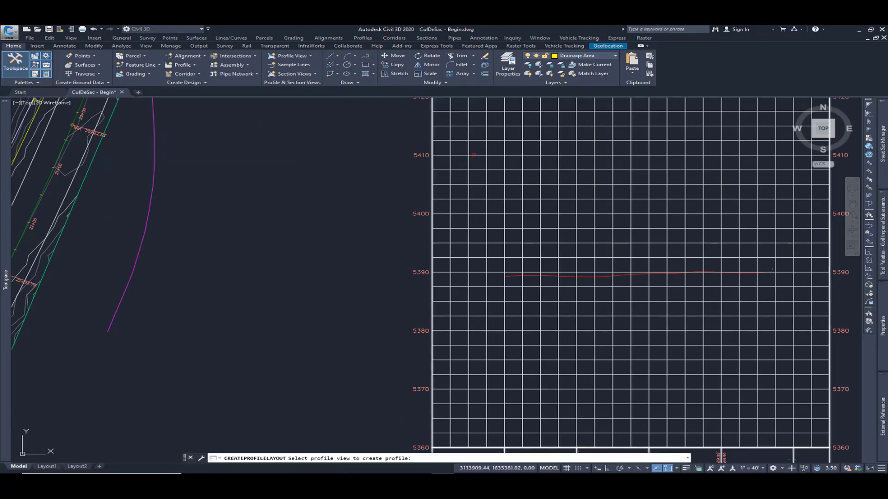
click(471, 159)
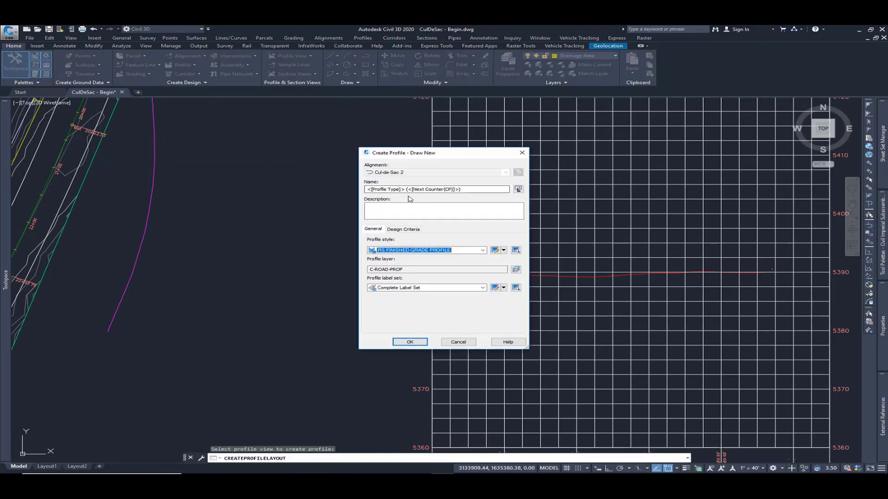
click(410, 342)
- Start a tangents-with-curves profile at the profile view's left edge
drag(137, 107, 165, 116)
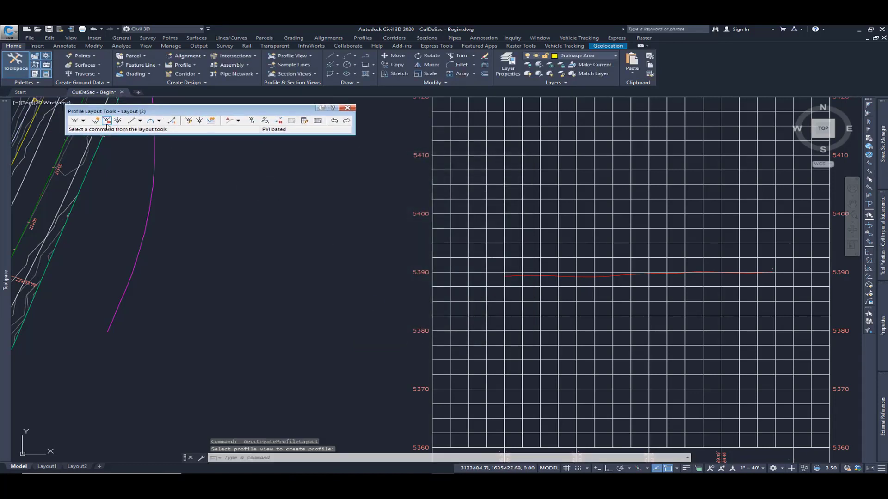
click(83, 121)
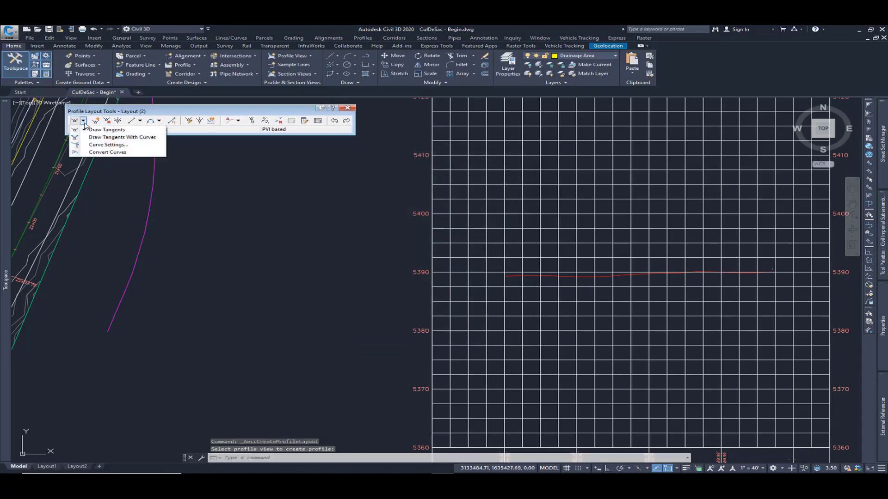
click(117, 138)
scroll(508, 276, up, 8)
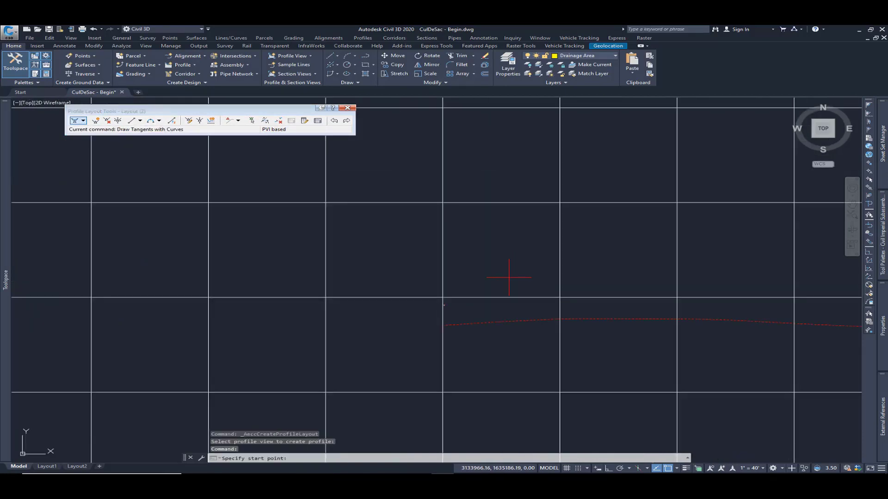
scroll(416, 299, up, 4)
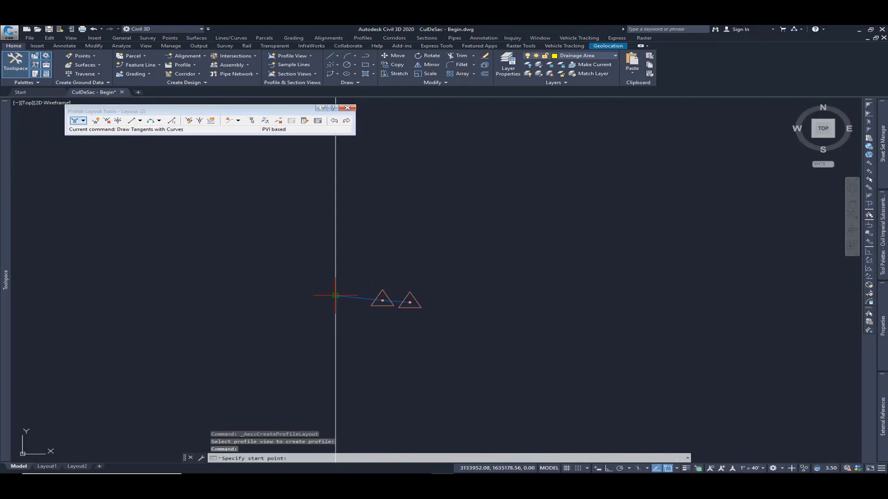
click(336, 295)
- Add the crest grade break mid-view and end at the right edge, rising 1.58% then falling 1.00%
scroll(388, 292, down, 8)
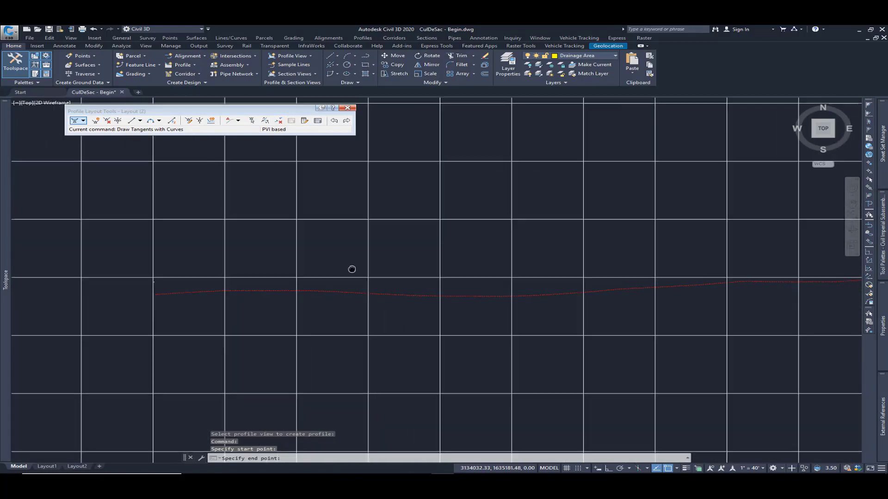
scroll(450, 255, up, 4)
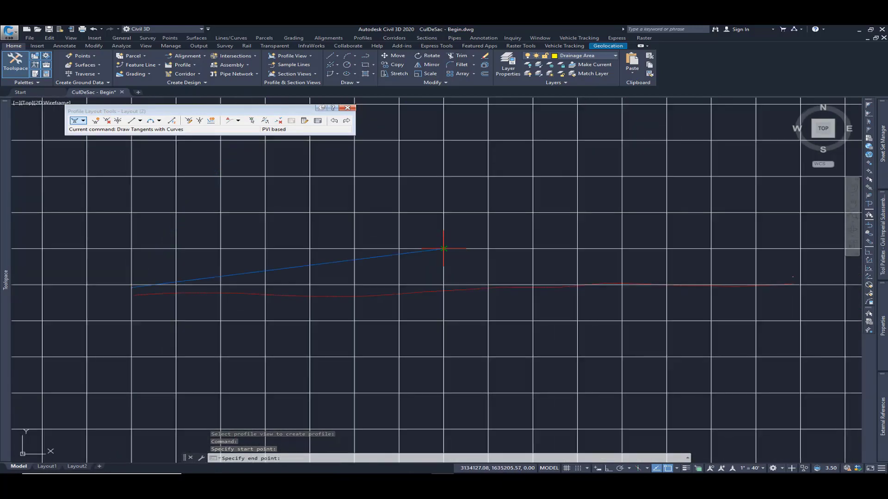
click(443, 249)
scroll(781, 296, up, 5)
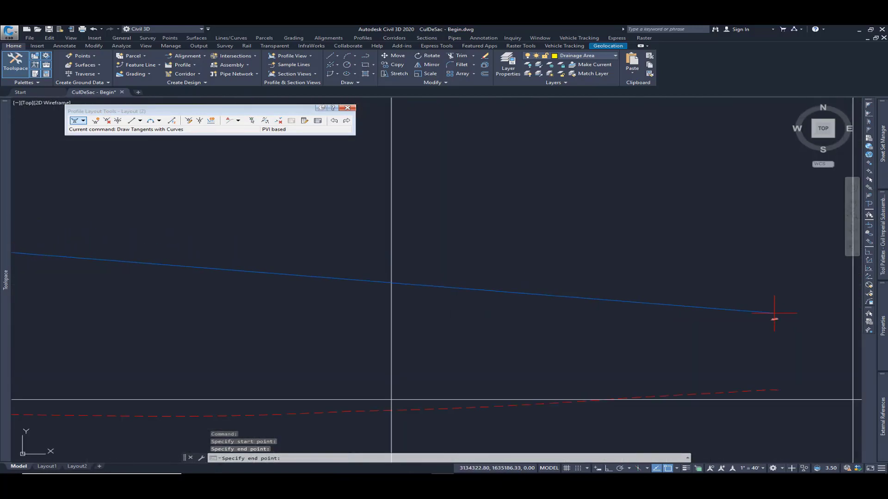
scroll(785, 344, up, 2)
click(779, 333)
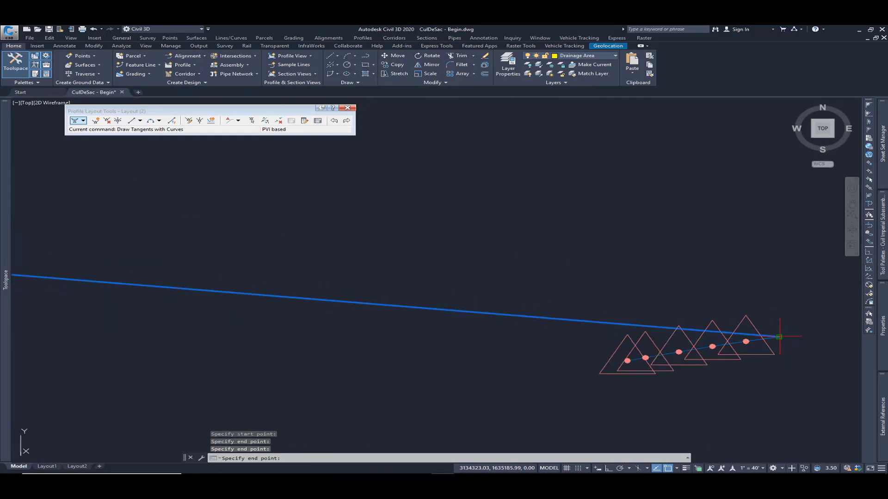
scroll(779, 333, down, 5)
scroll(623, 268, down, 2)
key(Return)
scroll(564, 273, up, 5)
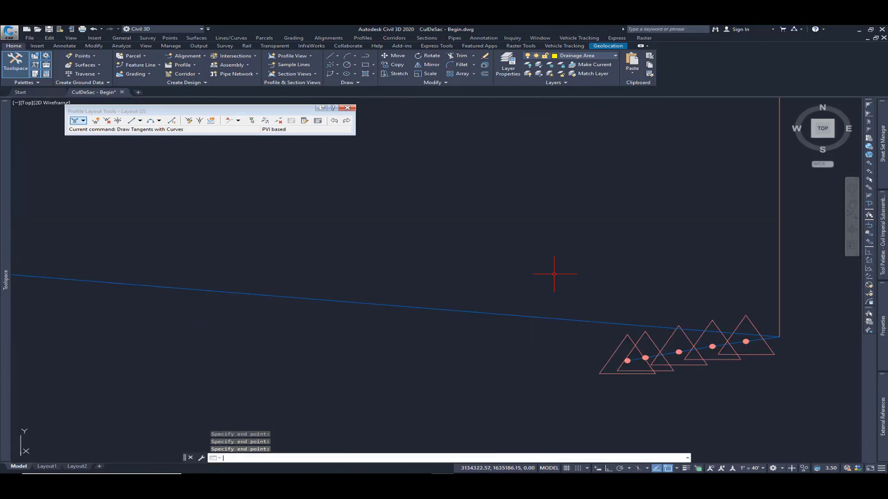
scroll(575, 277, down, 8)
middle_drag(388, 238, 545, 283)
scroll(406, 289, down, 2)
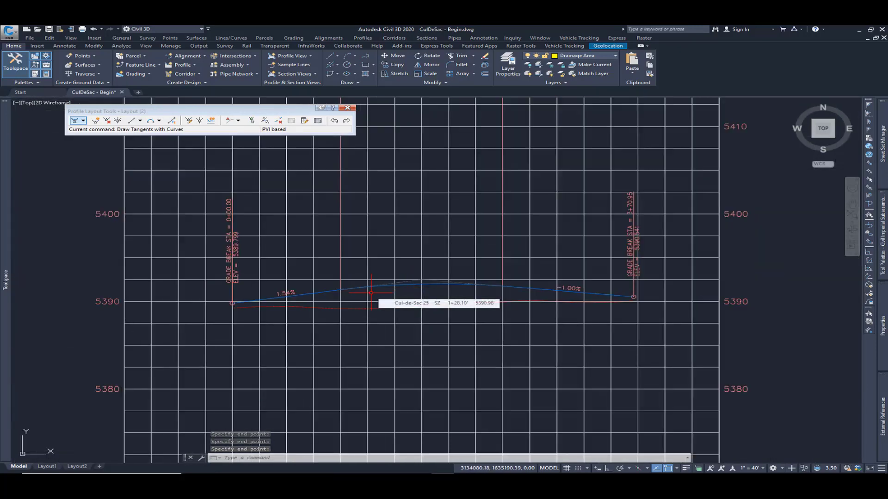
scroll(395, 294, down, 2)
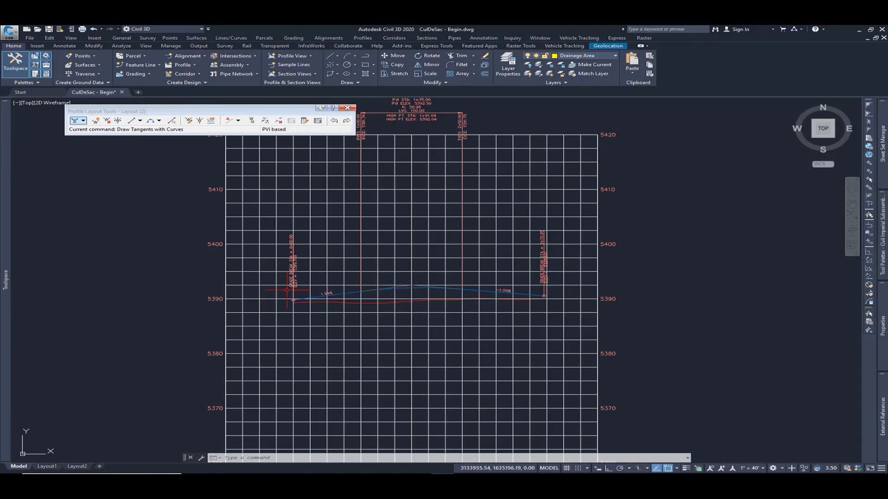
- Close Profile Layout Tools and create assembly _curb with its baseline in empty space
middle_drag(385, 290, 667, 282)
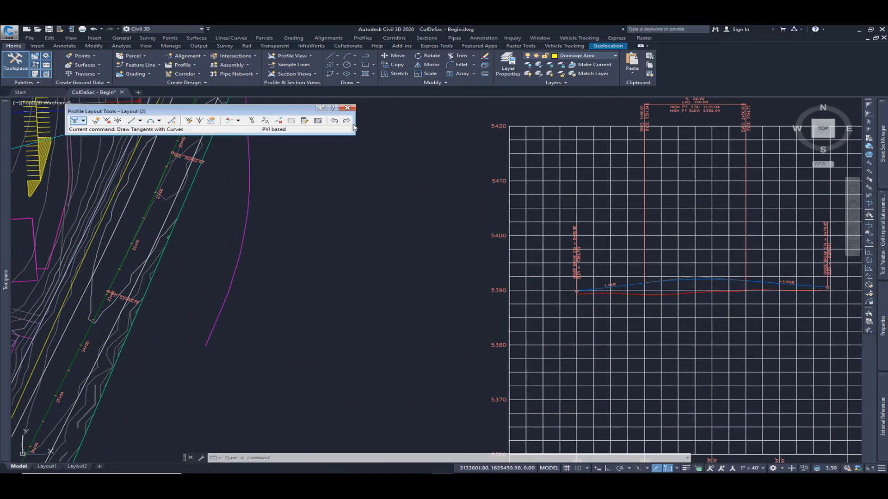
click(348, 108)
click(232, 64)
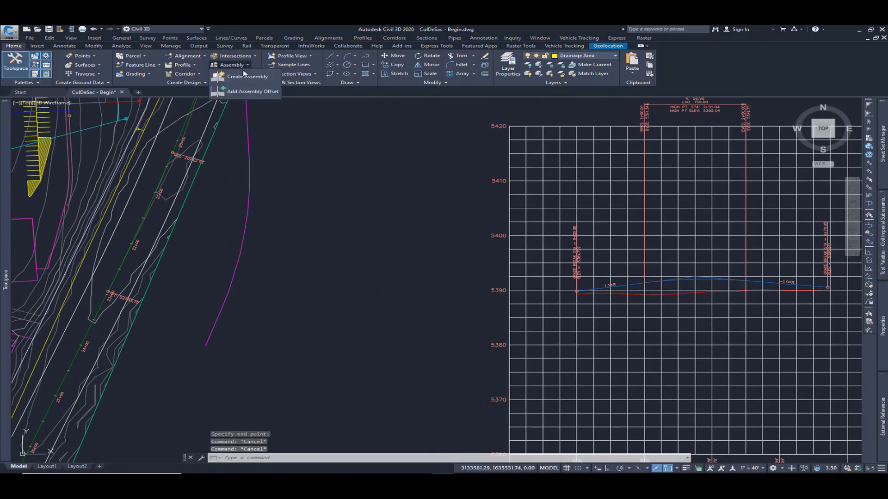
click(246, 77)
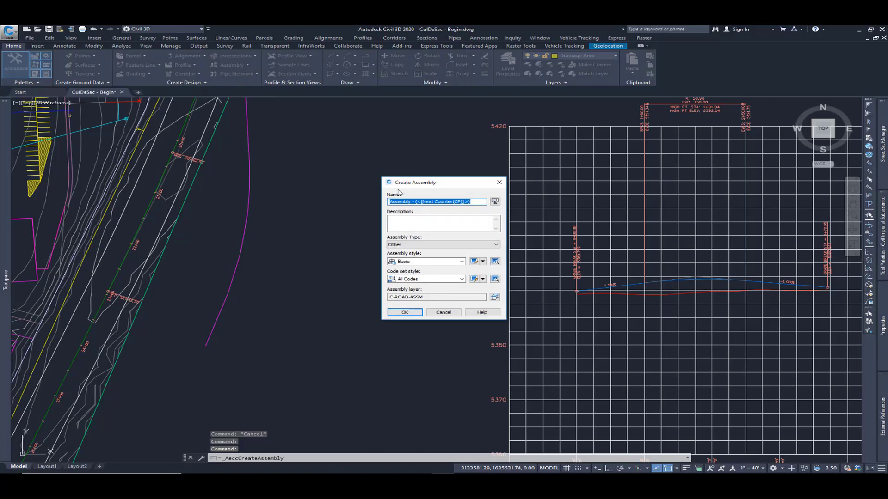
text(J)
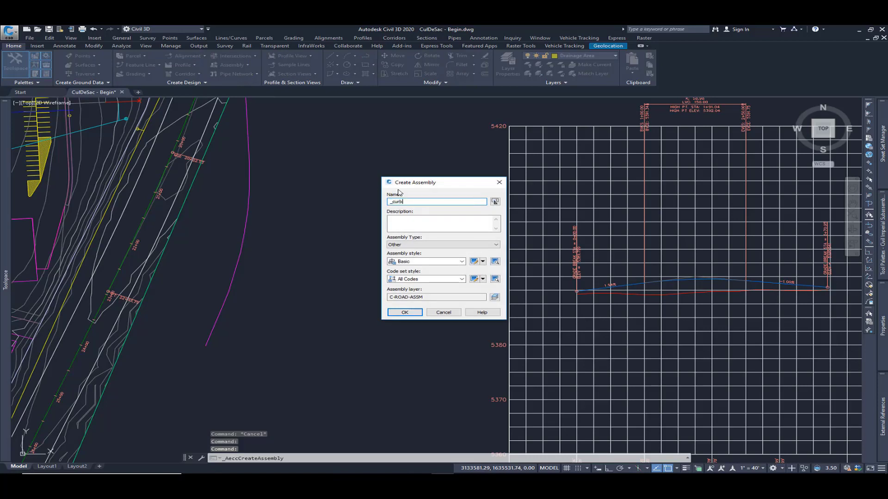
text(curb)
click(404, 312)
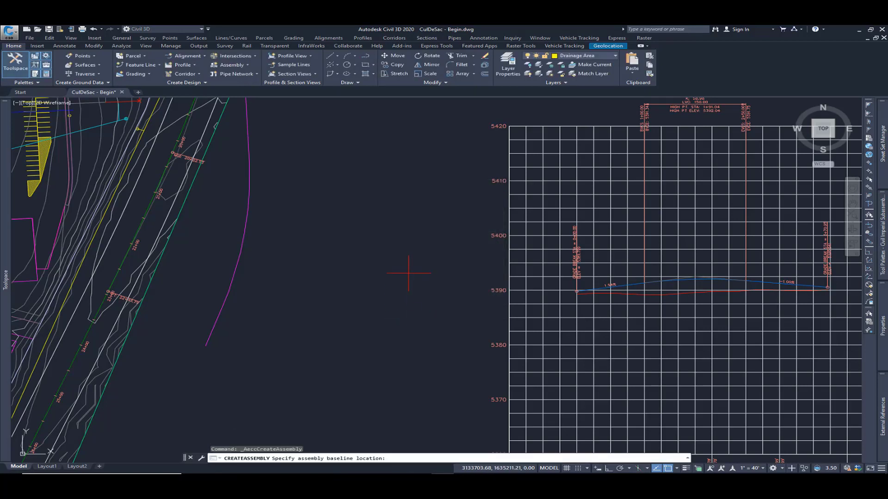
click(403, 271)
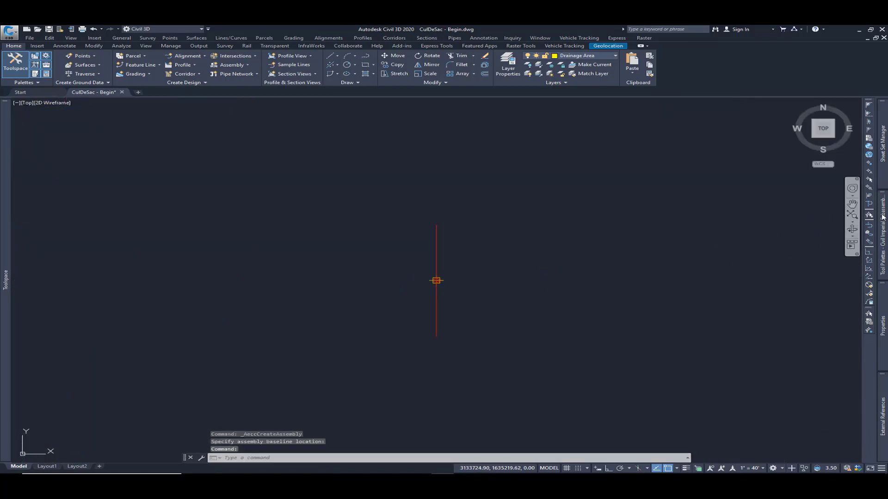
- Add a LaneSuperelevationAOR lane, 2.00' wide at -2.00%, on the assembly's left side
mouse_move(884, 216)
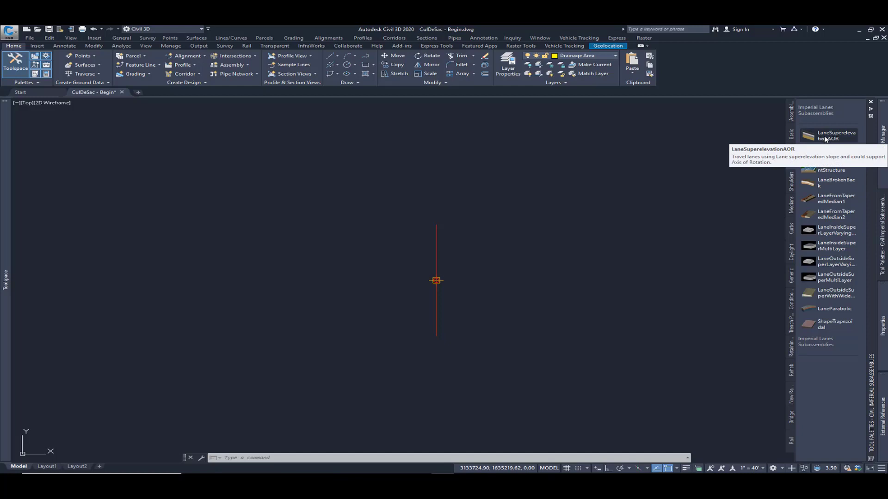
click(825, 138)
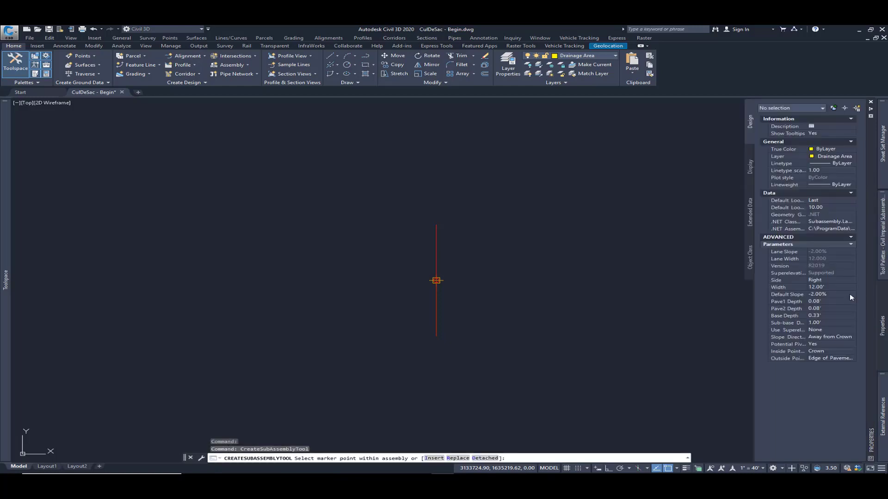
click(816, 287)
key(Return)
mouse_move(884, 350)
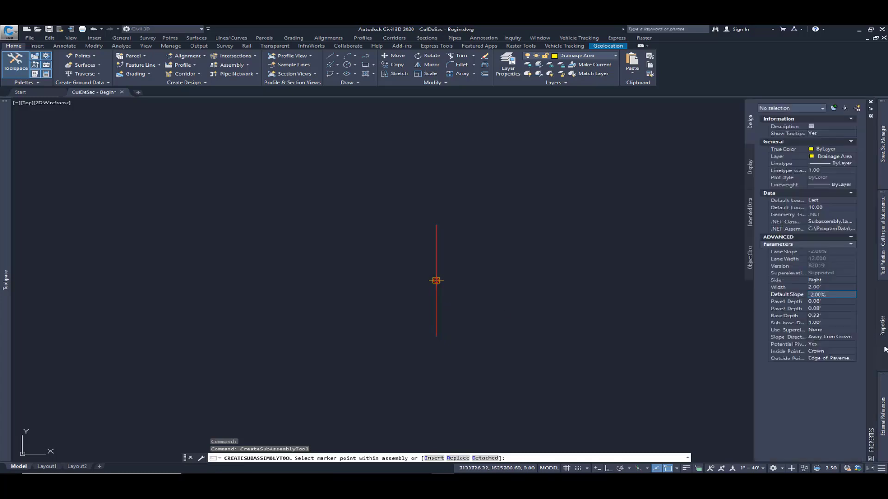
click(830, 281)
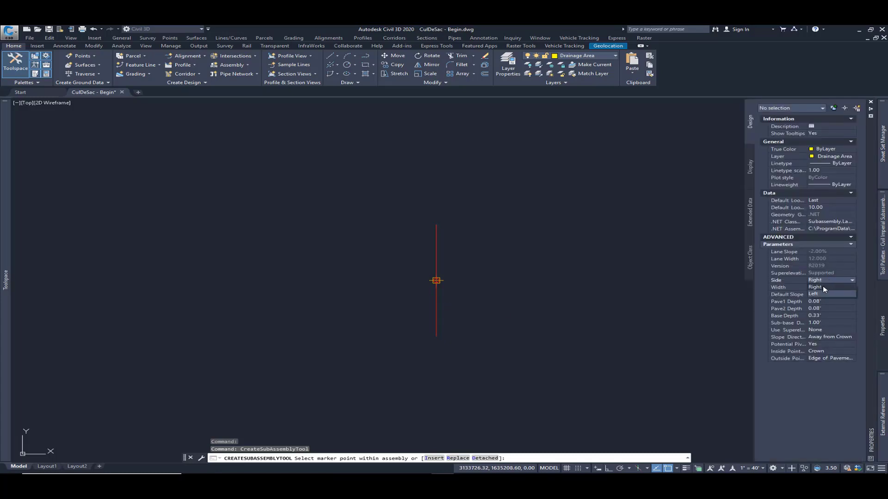
click(819, 294)
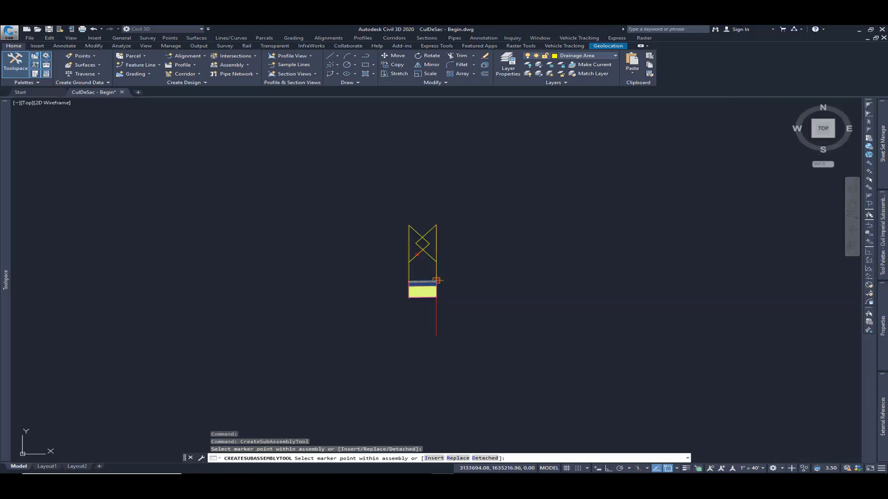
key(Escape)
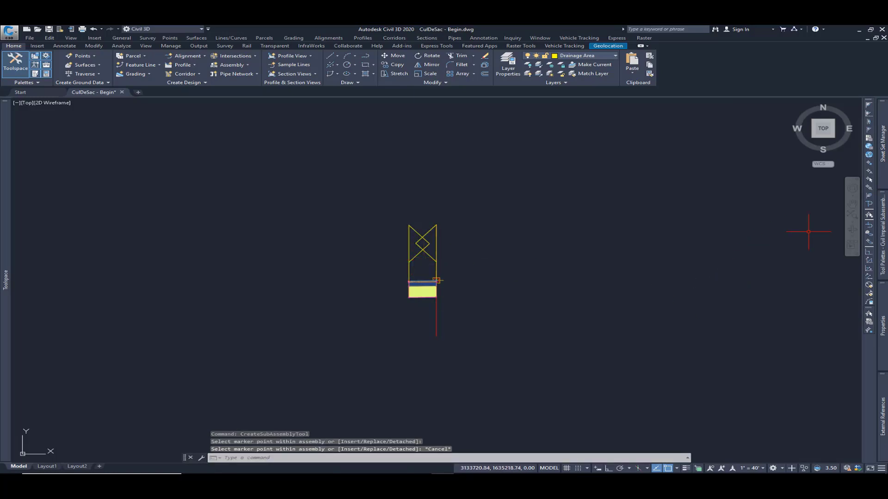
mouse_move(882, 236)
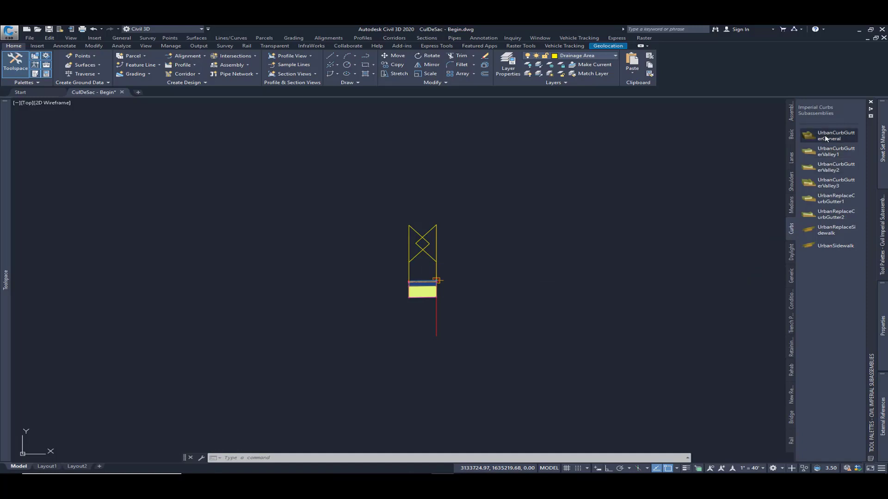
- Attach a valley curb and gutter at the lane's outer edge
click(830, 151)
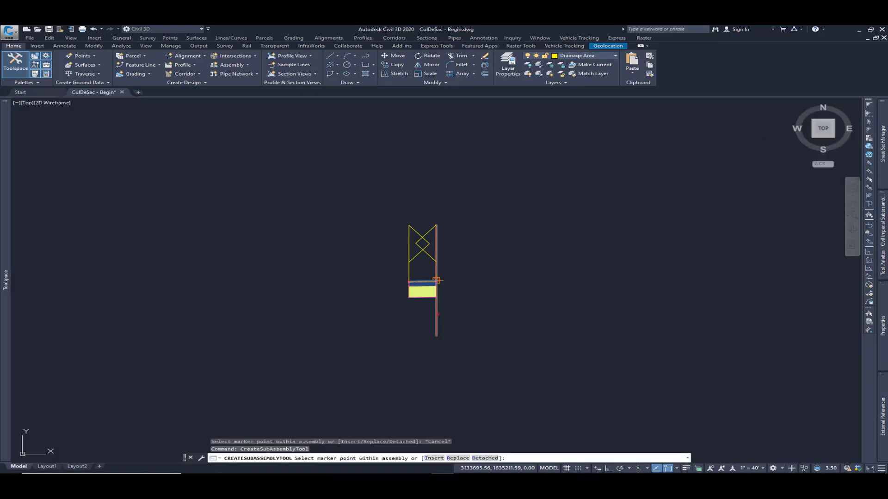
click(436, 280)
key(Escape)
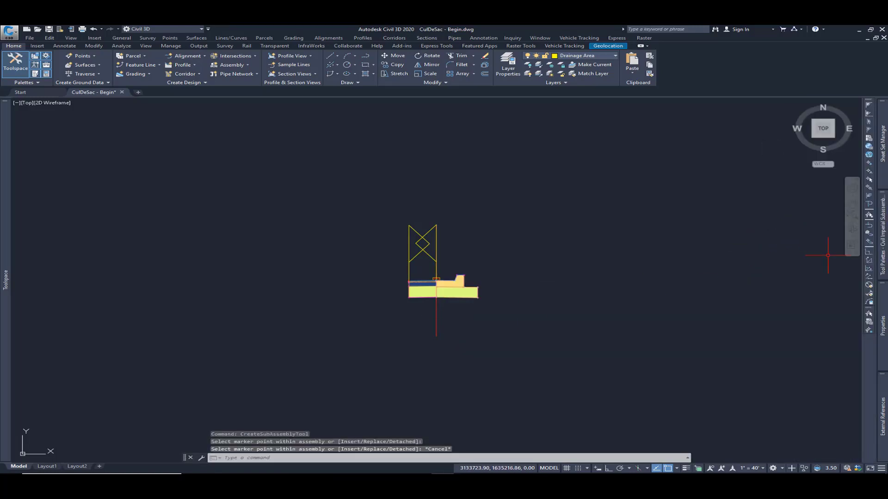
mouse_move(880, 266)
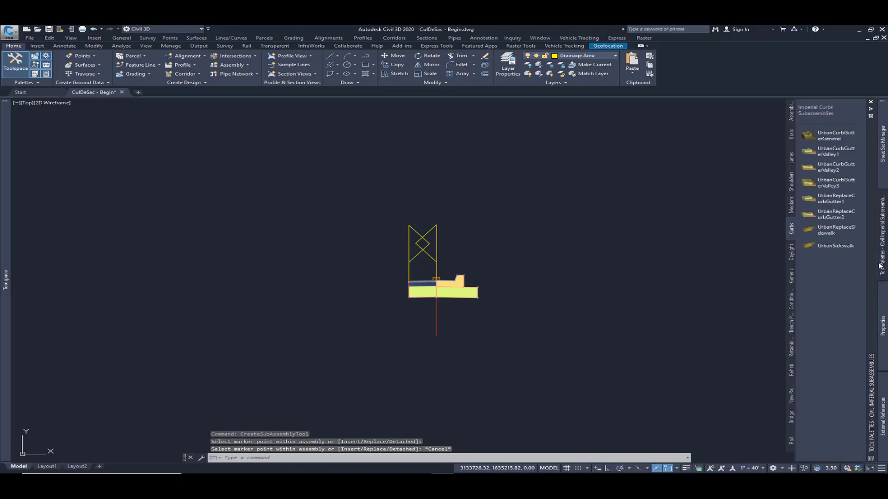
- Add an UrbanSidewalk beyond the curb with a 5 ft inside boulevard width
click(832, 246)
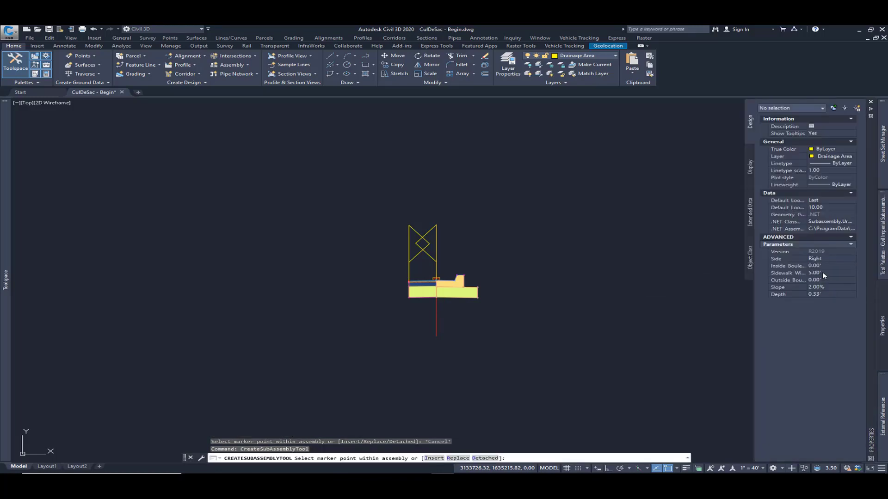
click(823, 273)
click(822, 267)
text(5)
key(Return)
scroll(458, 275, up, 10)
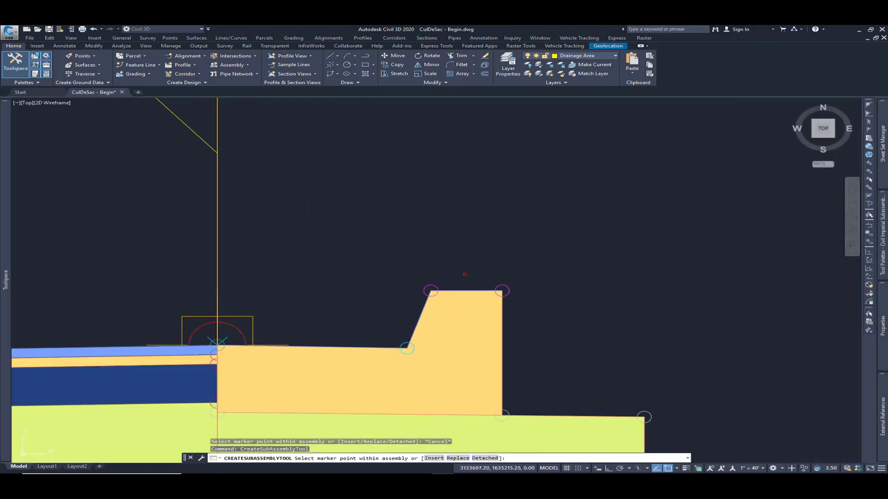
key(Escape)
scroll(456, 285, down, 10)
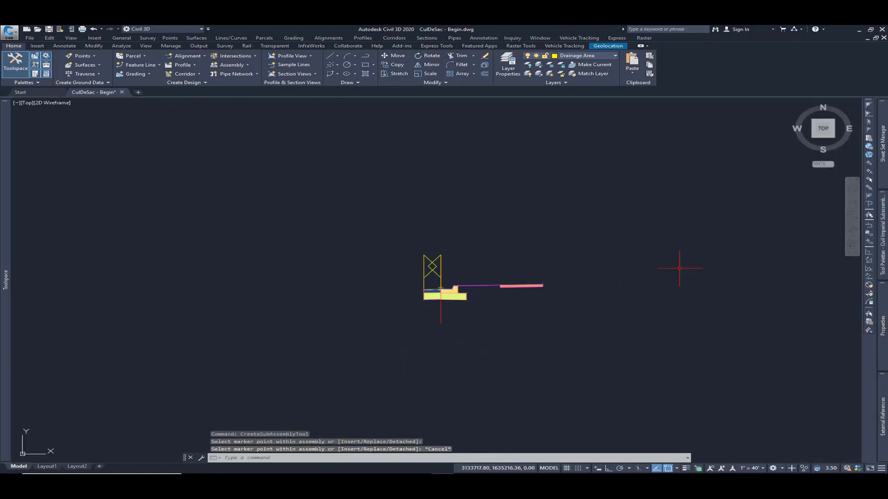
- Attach a BasicSideSlopeCutDitch at the sidewalk's outer end
mouse_move(881, 243)
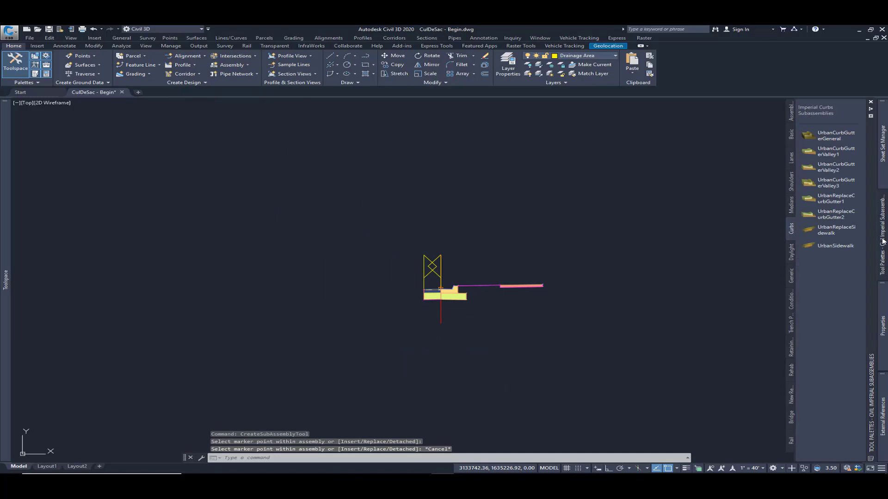
click(791, 138)
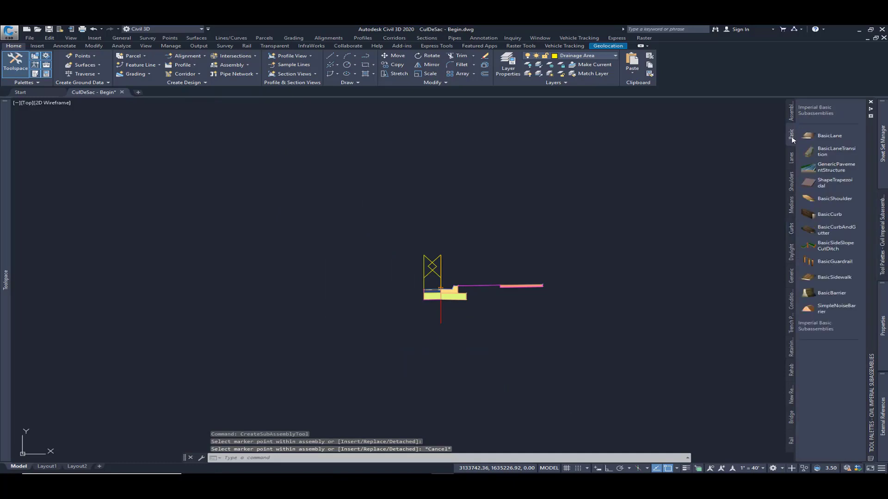
click(829, 247)
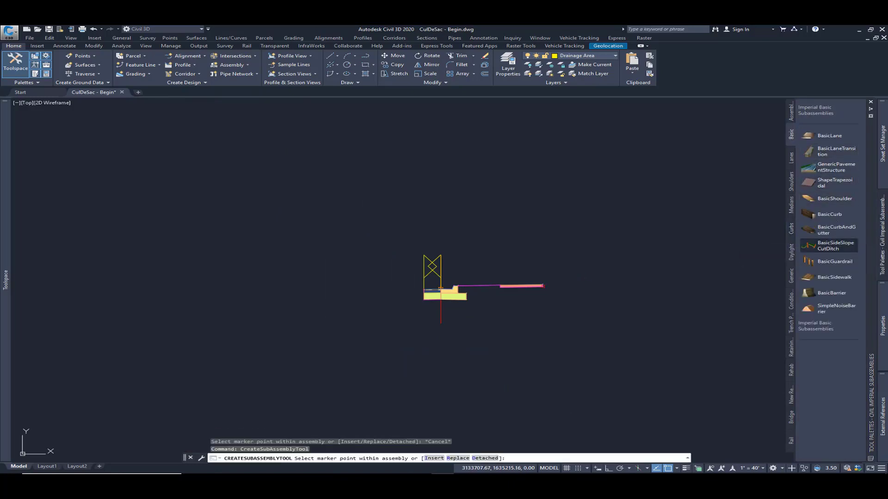
scroll(538, 286, up, 10)
click(584, 278)
scroll(585, 278, down, 10)
key(Escape)
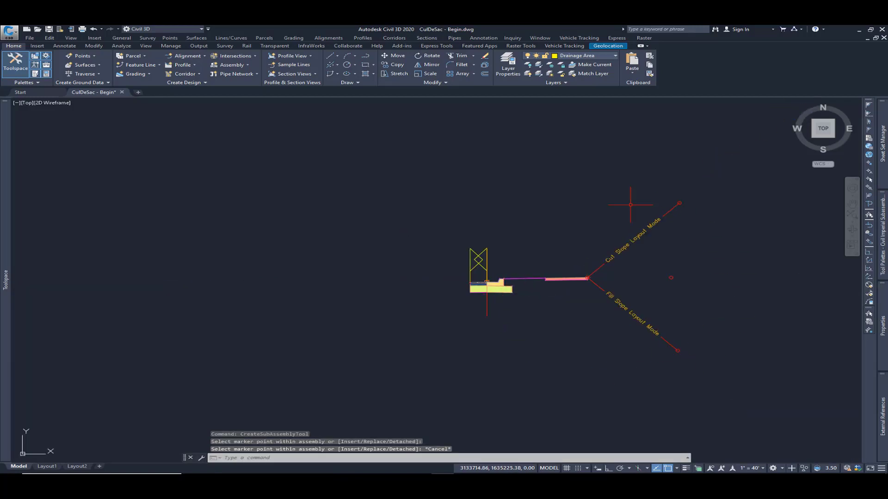
- Return the view to the cul-de-sac and select the main road corridor
mouse_move(589, 359)
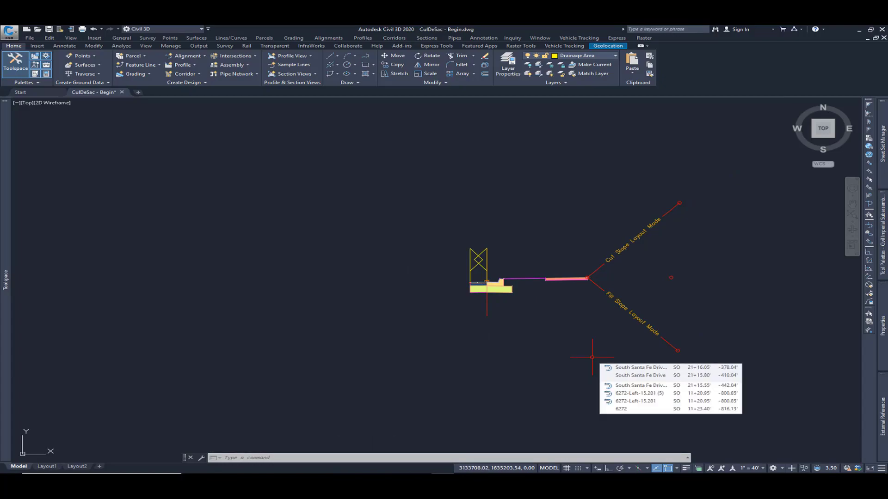
scroll(591, 357, down, 10)
scroll(490, 374, up, 10)
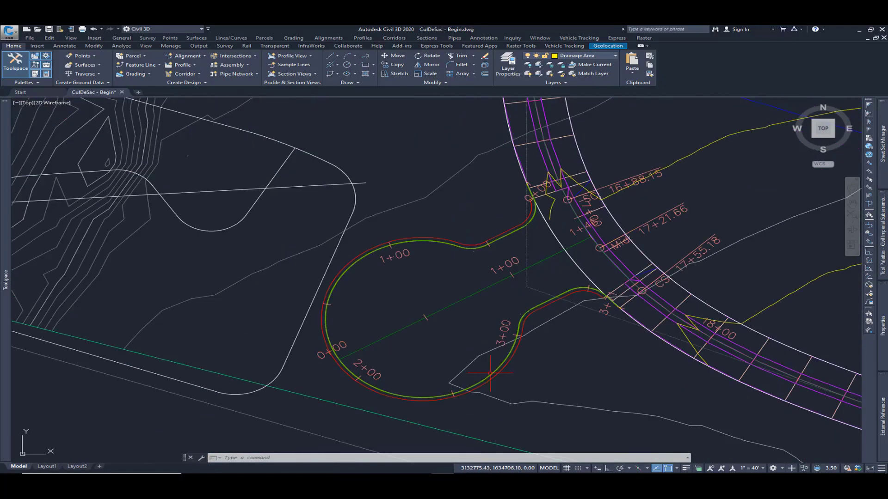
middle_drag(490, 374, 403, 319)
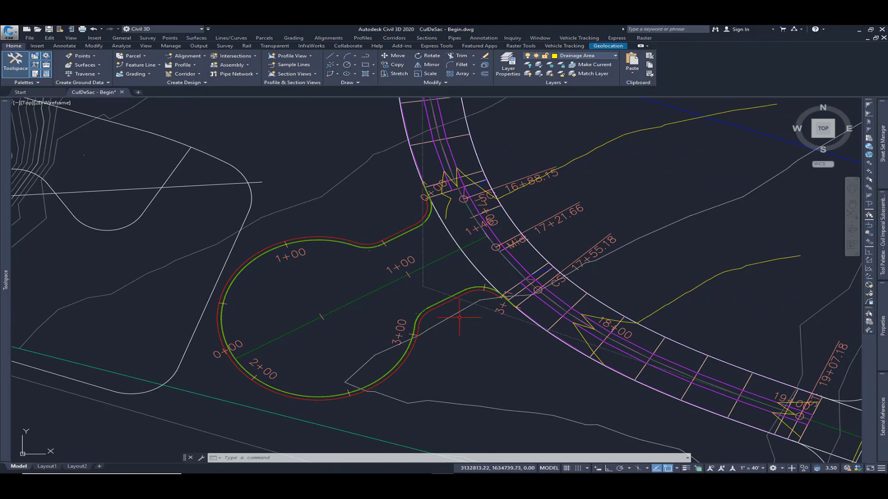
click(479, 173)
- Add a Cul-de-Sac 2 baseline to corridor 6272 and set its profile to Layout (2)
right_click(477, 174)
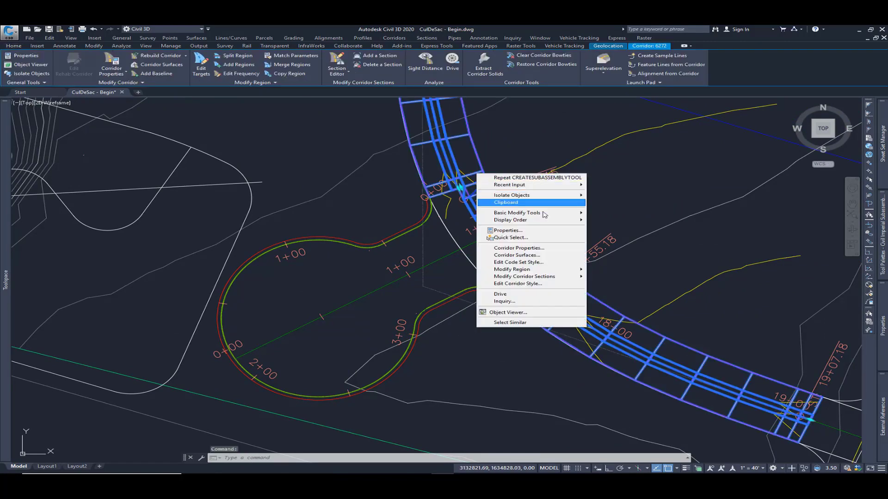
click(517, 248)
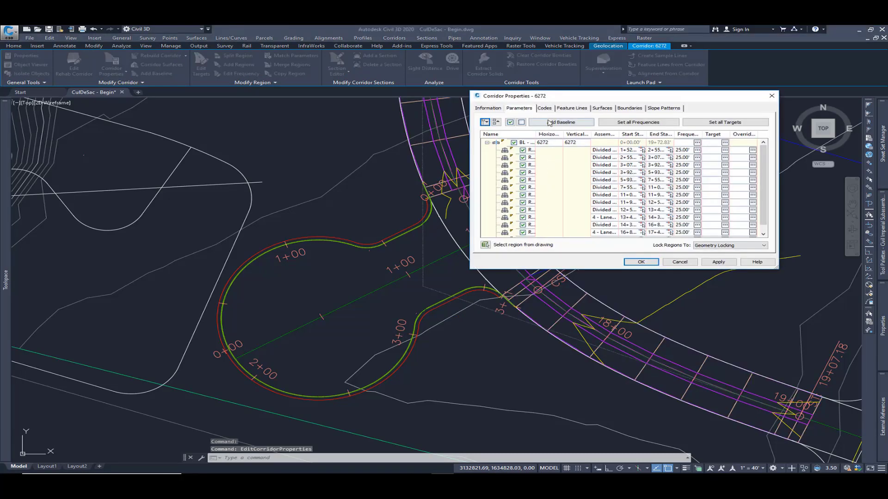
click(548, 122)
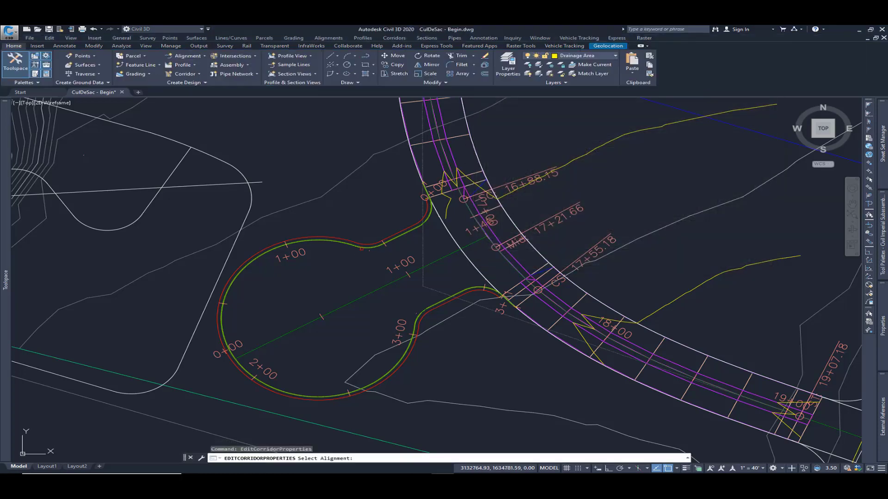
click(368, 249)
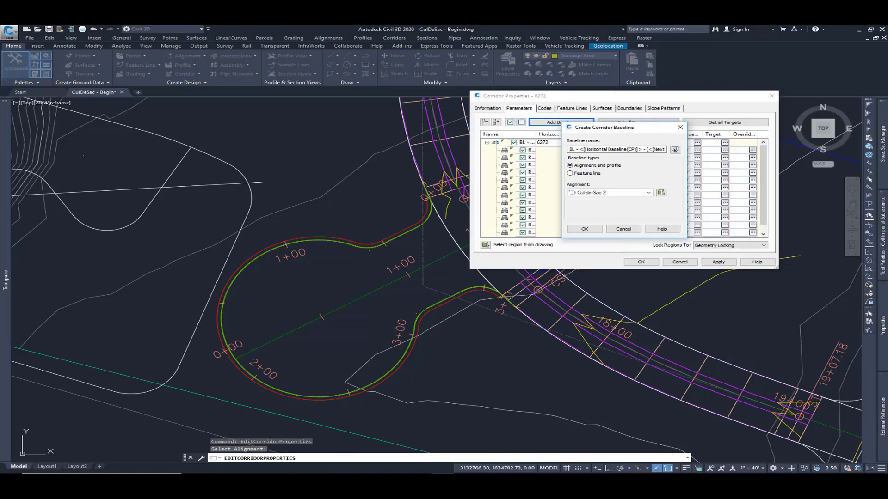
click(585, 229)
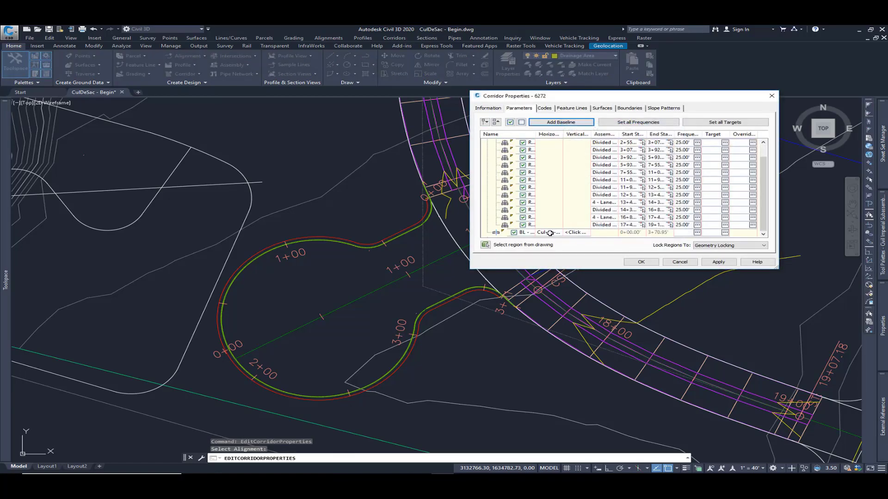
click(575, 232)
click(601, 190)
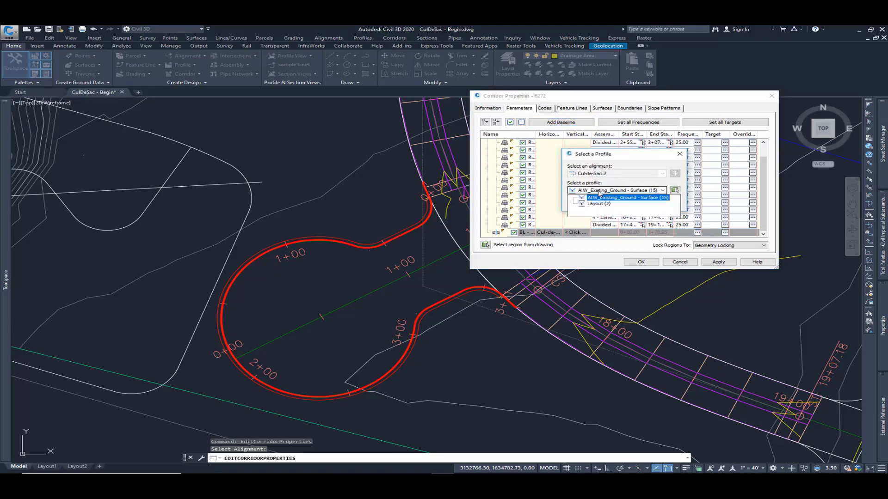
click(598, 204)
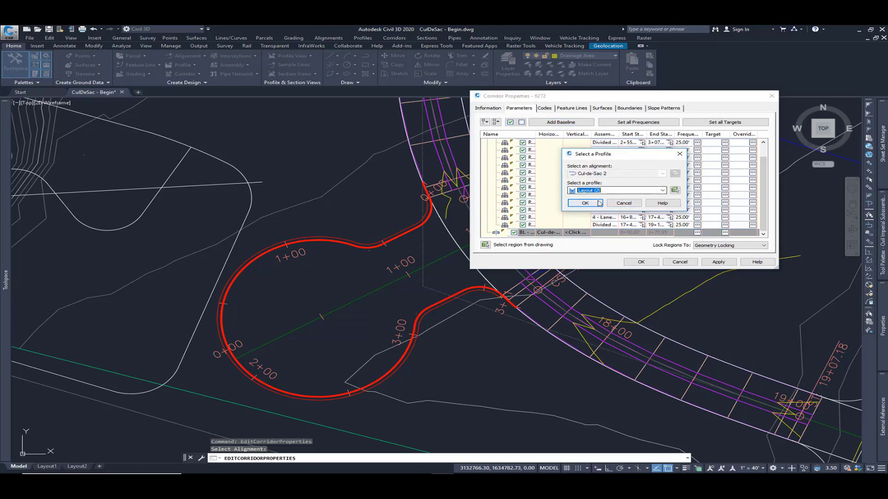
click(597, 204)
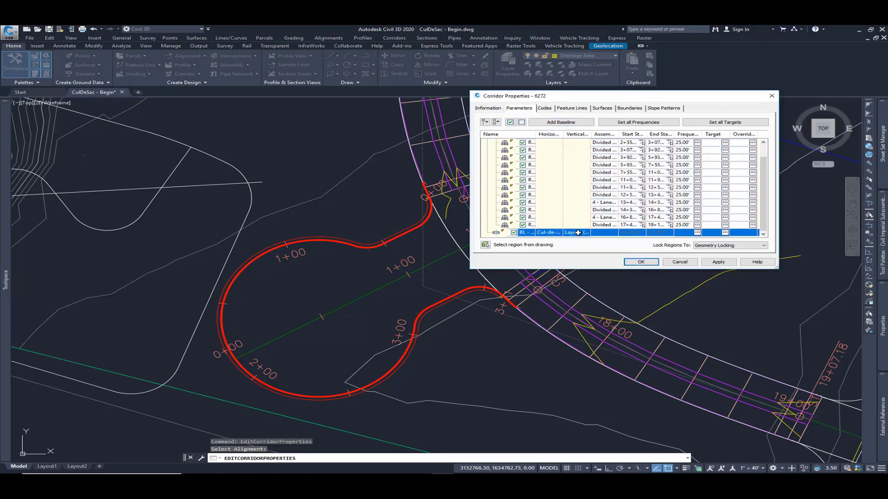
- Add a region using the _curb assembly to the Cul-de-Sac 2 baseline
right_click(578, 232)
click(601, 289)
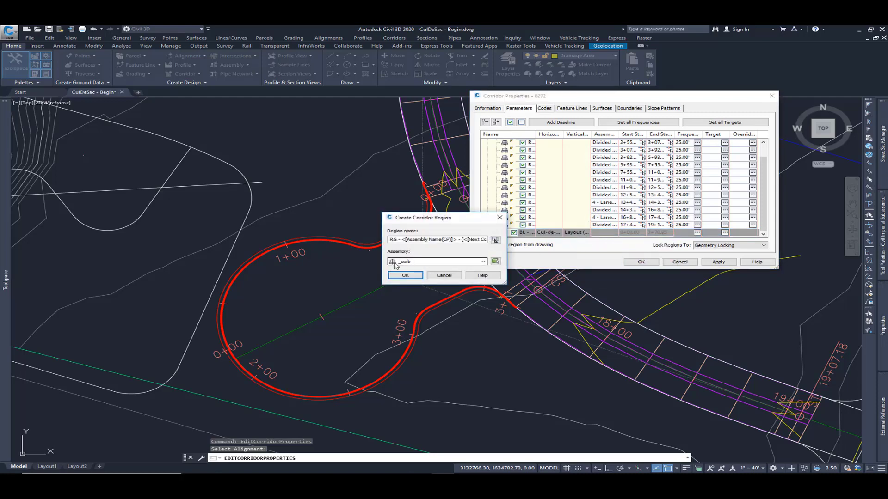
click(405, 275)
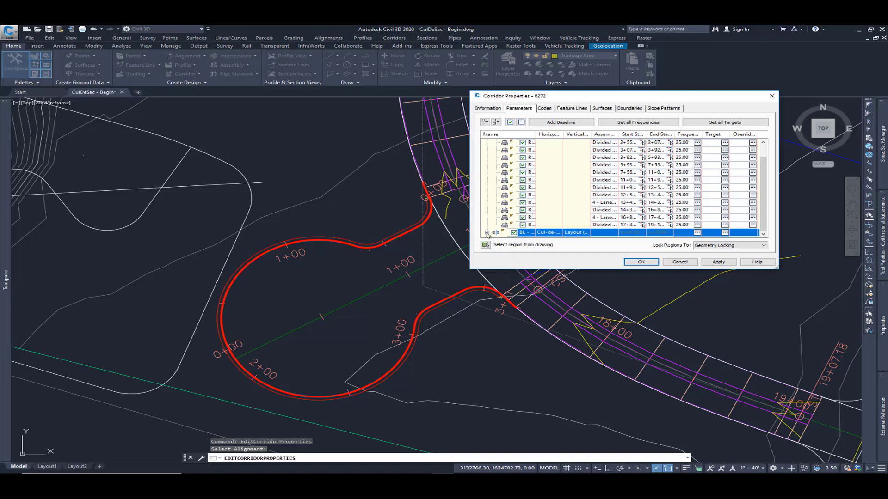
click(487, 233)
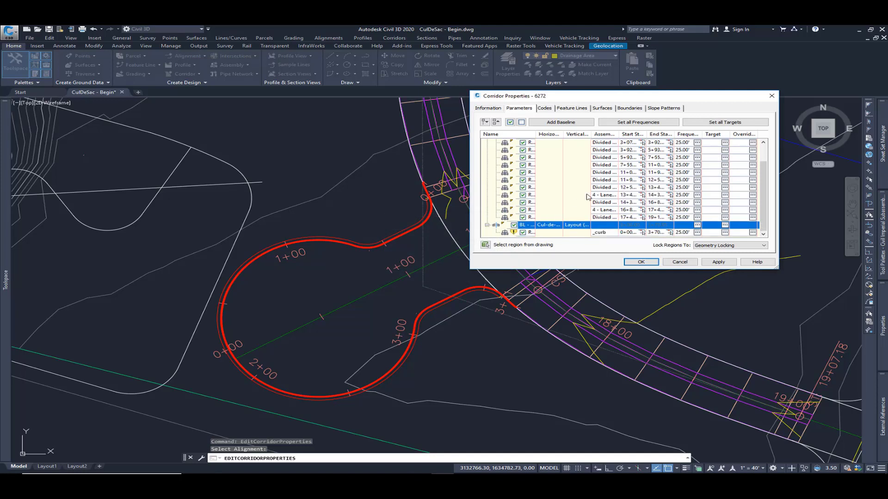
- Pick the _curb region's start station and an end station near 3+60, then rebuild corridor 6272
click(642, 232)
scroll(473, 217, up, 5)
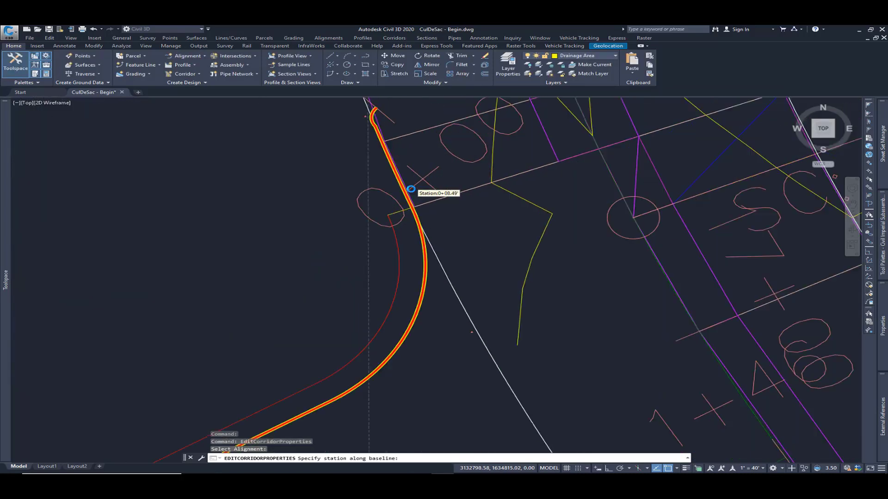
click(411, 210)
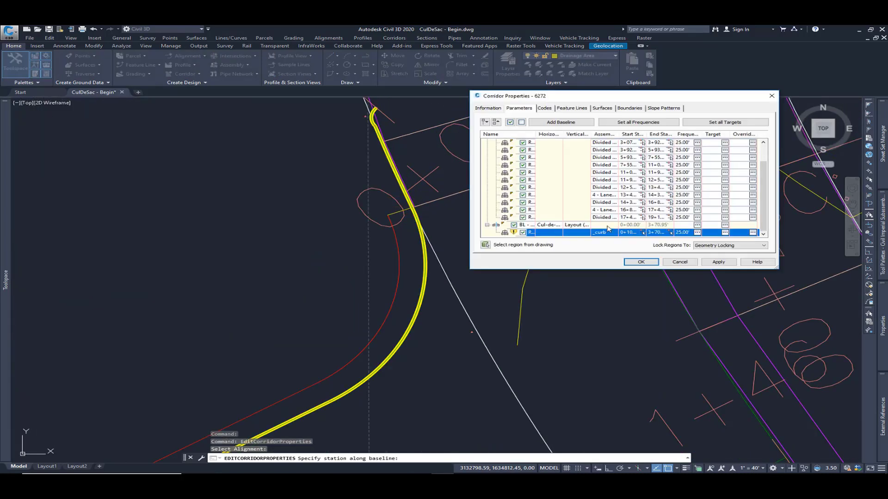
click(669, 233)
scroll(378, 202, up, 5)
scroll(437, 263, down, 8)
scroll(422, 257, up, 10)
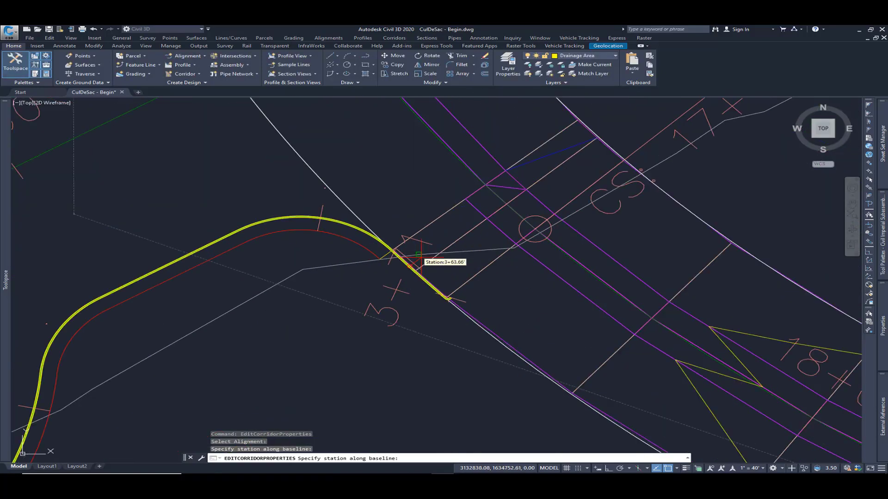
click(392, 250)
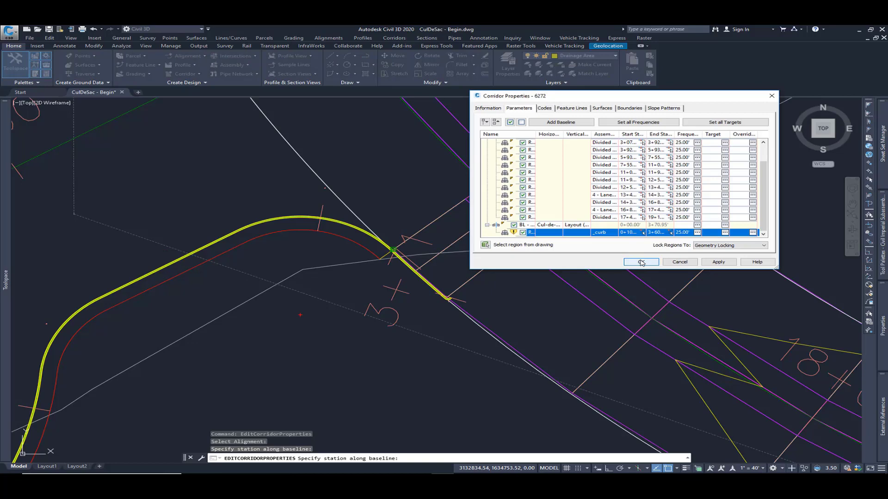
click(641, 262)
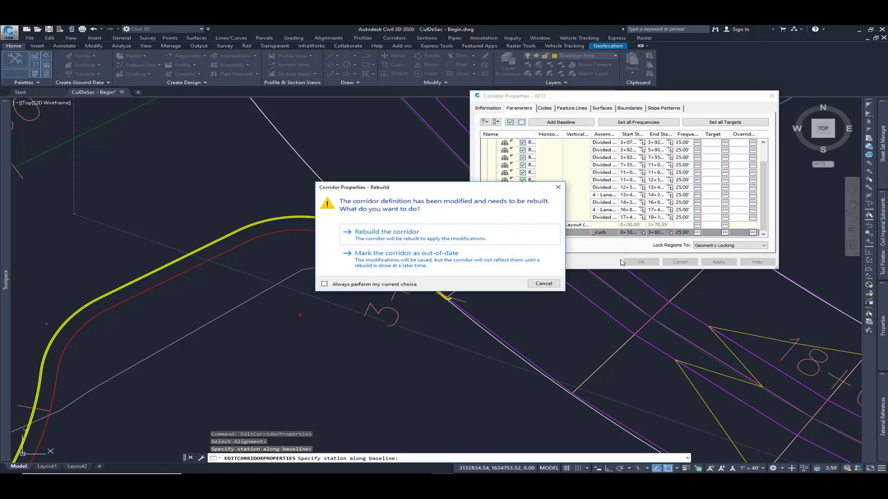
click(402, 239)
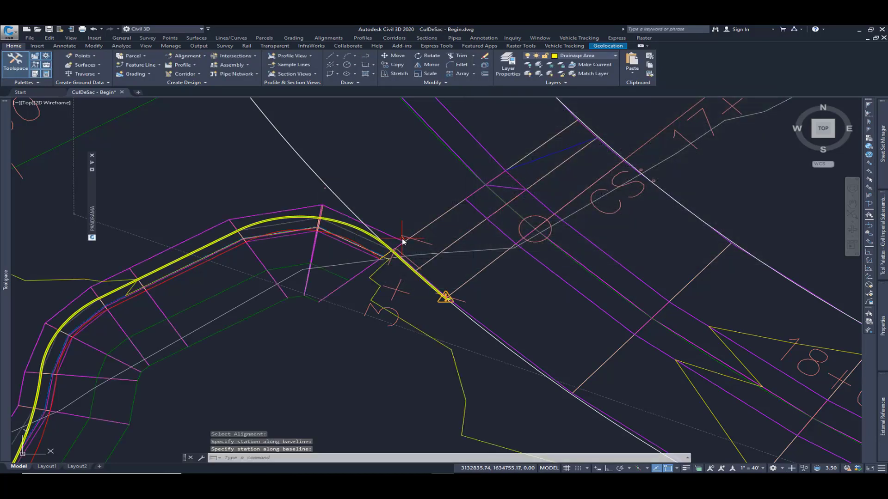
- Zoom out and pan to frame the whole cul-de-sac, then select corridor 6272
scroll(500, 235, down, 4)
middle_drag(331, 215, 345, 238)
key(Escape)
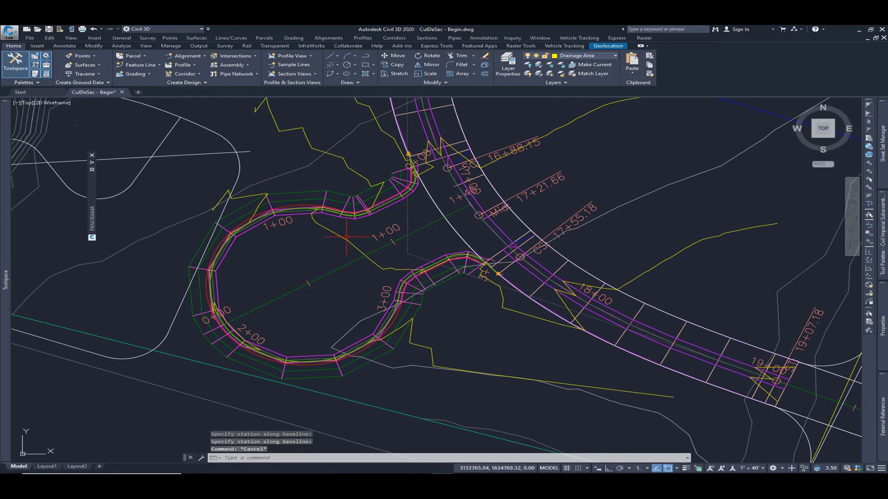
key(Escape)
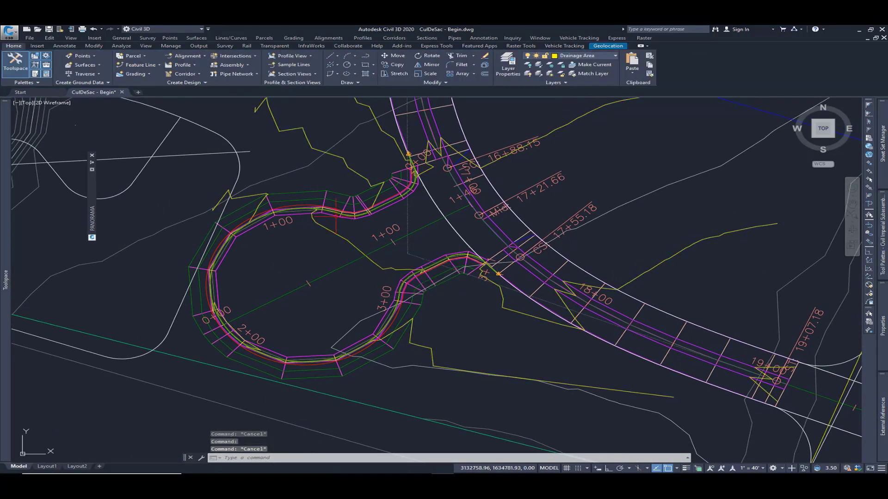
click(331, 201)
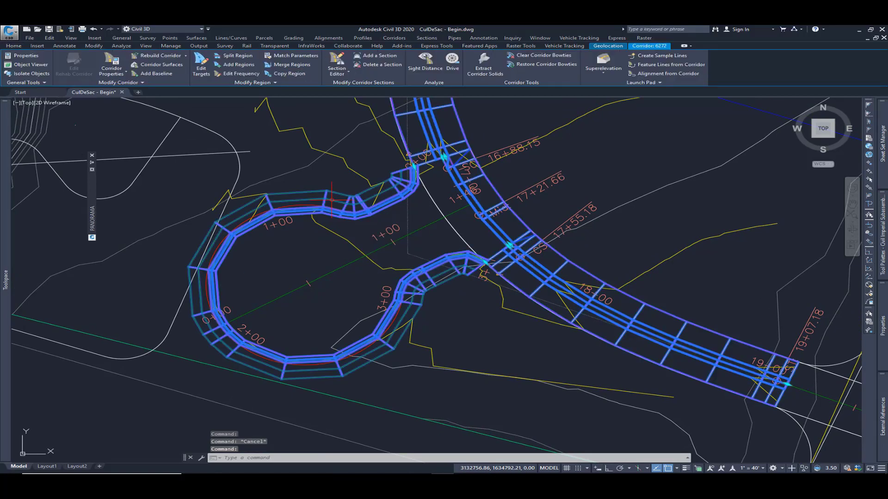
- Set the cul-de-sac region's curve, tangent and vertical-curve frequencies to 5 each
click(244, 77)
click(324, 202)
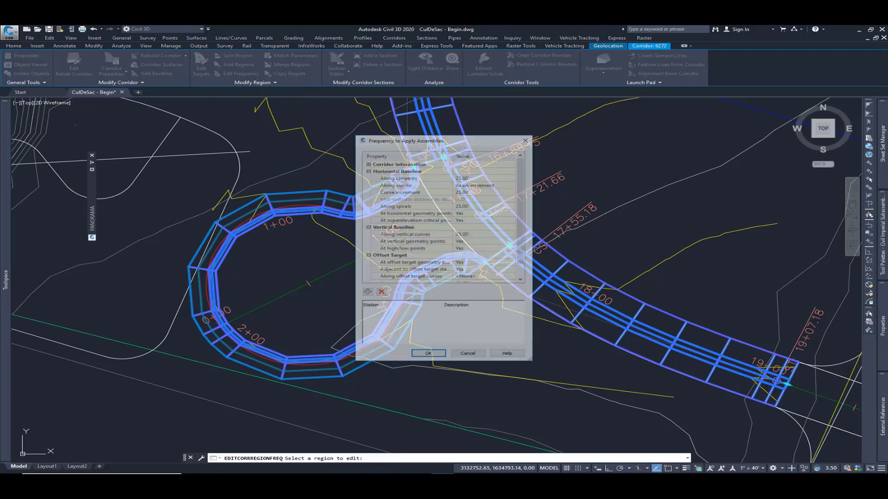
click(475, 190)
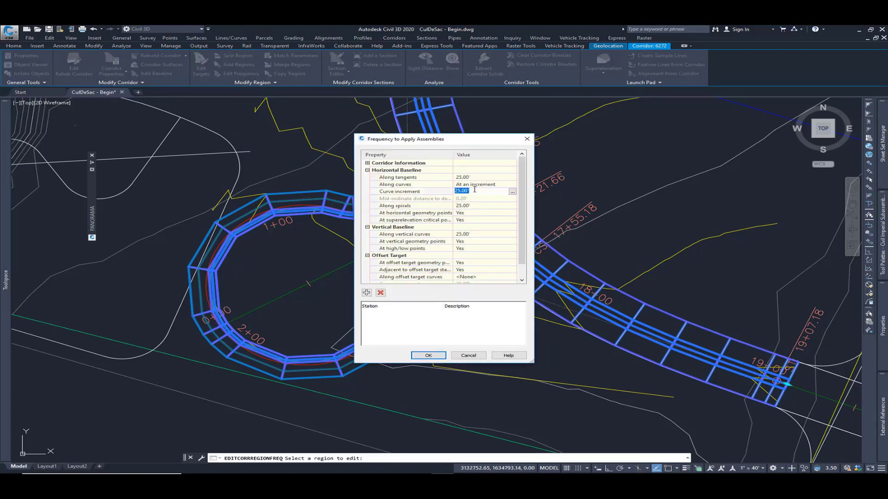
text(5)
click(471, 178)
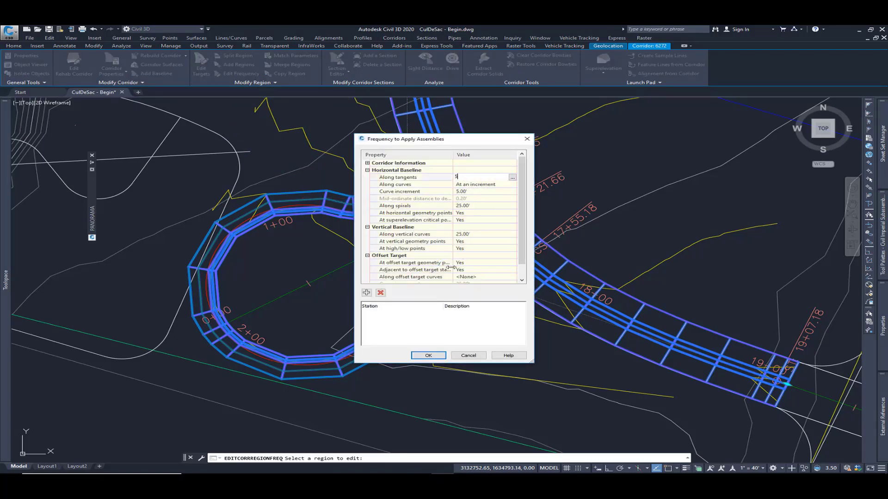
text(5)
click(478, 234)
text(5)
click(428, 355)
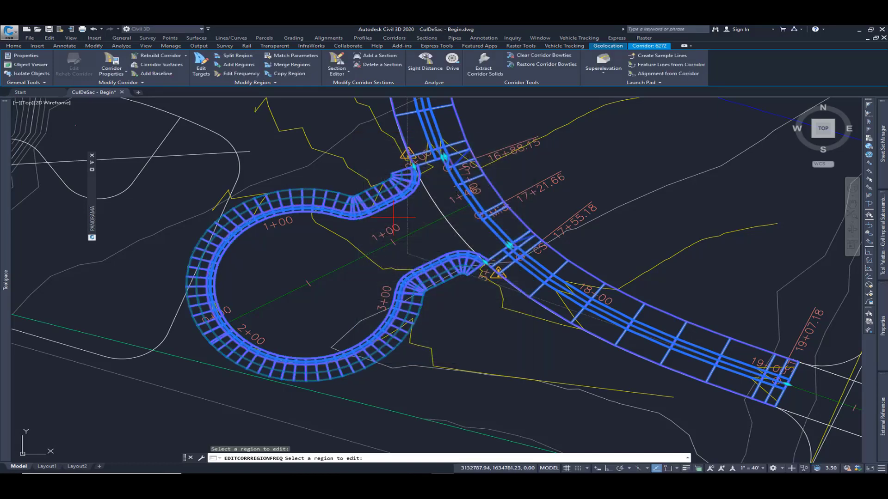
- End the frequency command, deselect the corridor and inspect the denser _curb sections
key(Return)
key(Escape)
key(Escape)
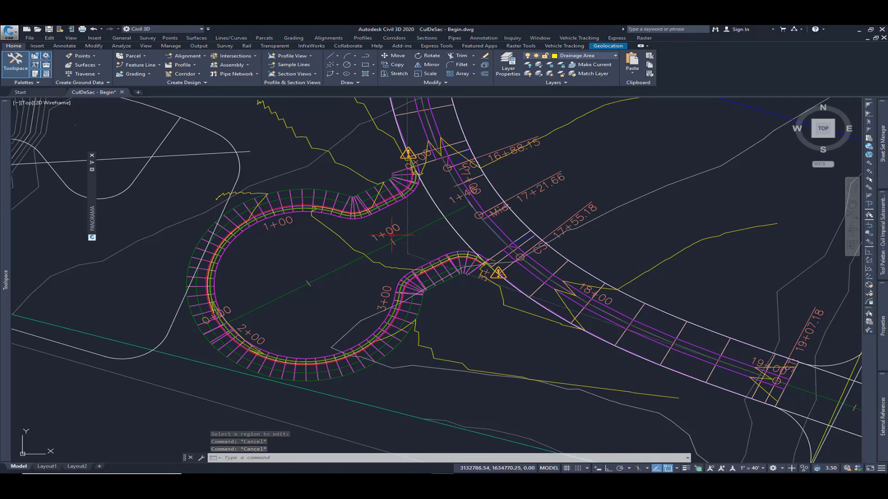
scroll(401, 232, up, 2)
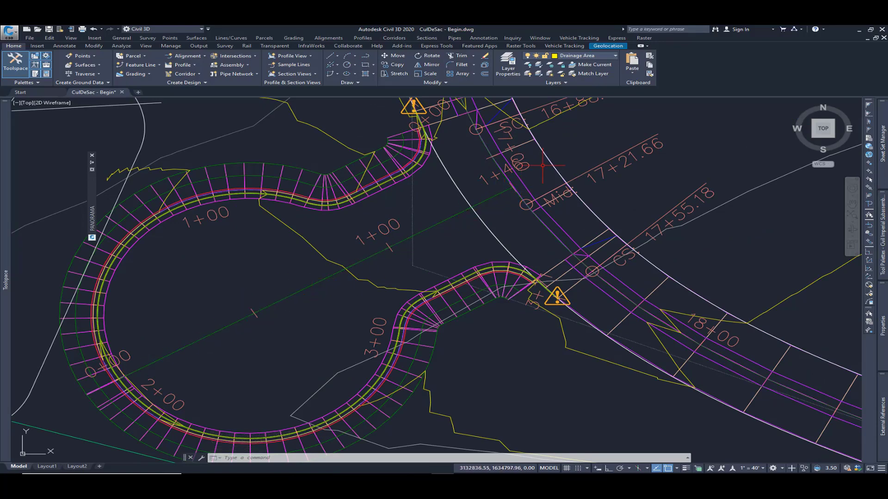
middle_drag(528, 226, 520, 267)
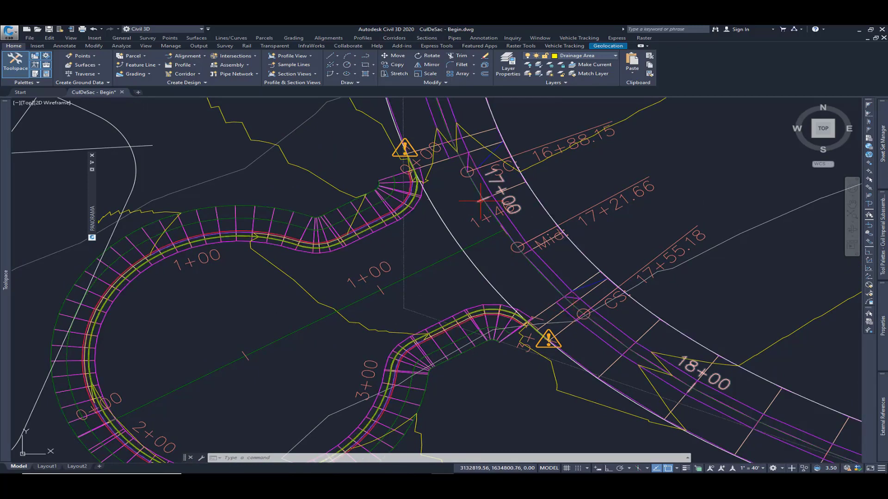
scroll(480, 199, down, 2)
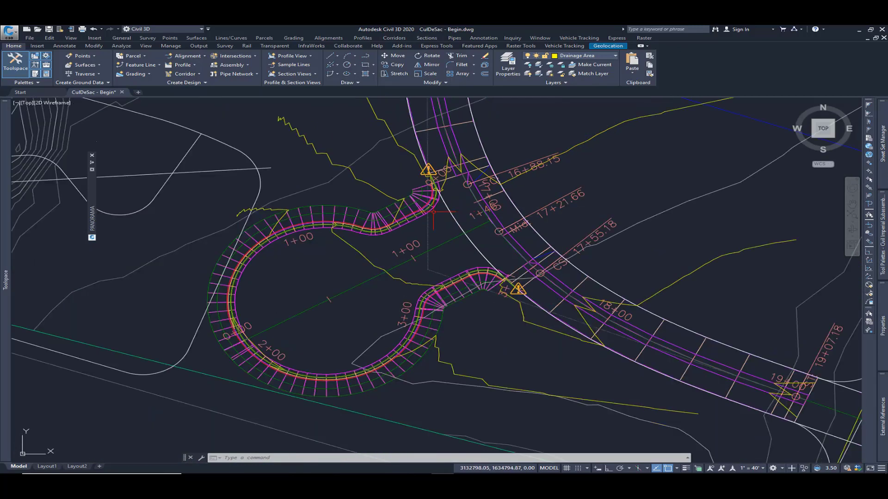
- Open Target Mapping for corridor 6272's cul-de-sac region and review its target groups
click(393, 215)
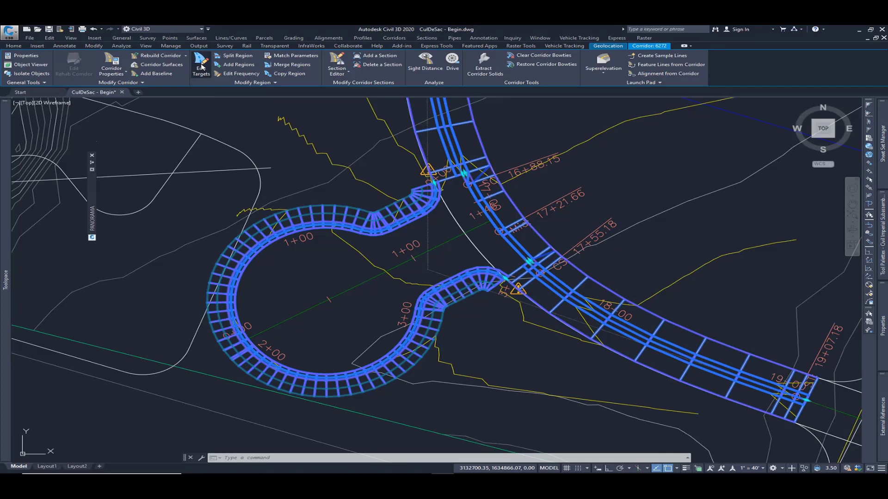
click(202, 93)
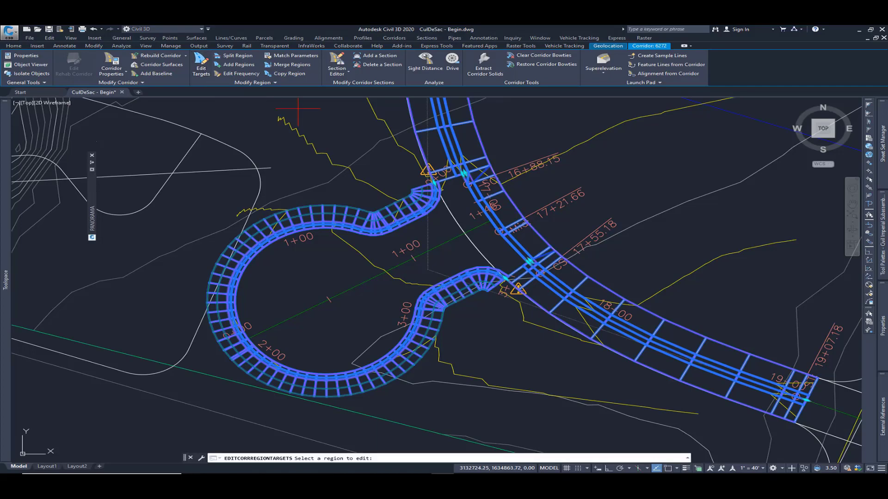
click(365, 224)
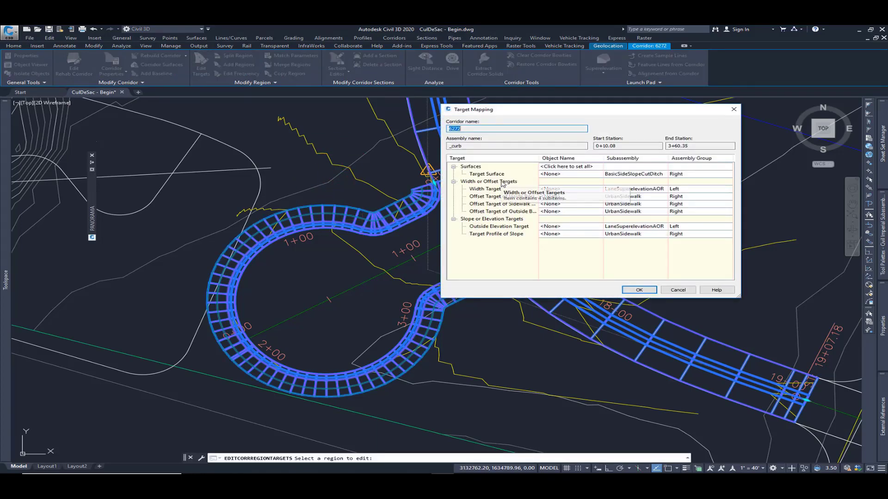
click(480, 168)
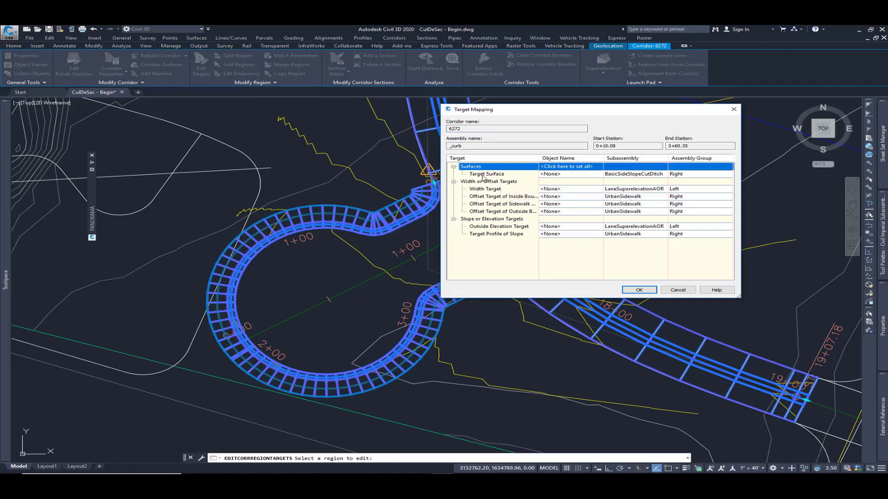
click(484, 183)
click(488, 220)
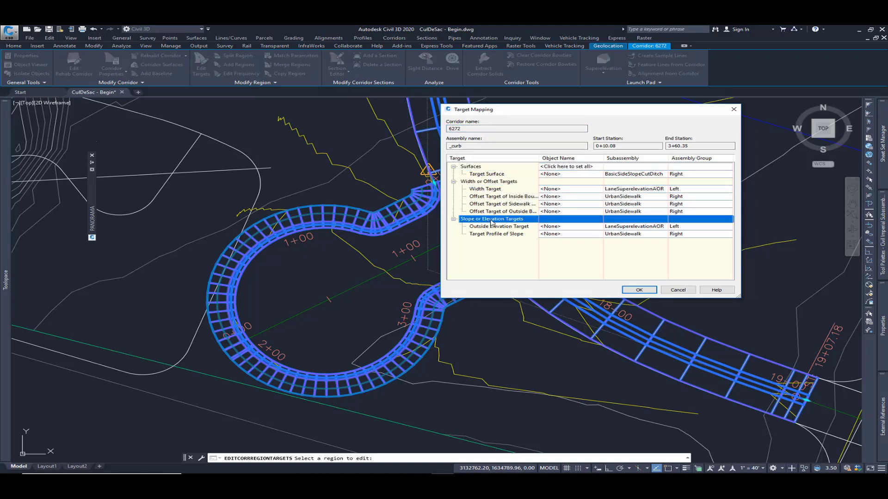
click(497, 212)
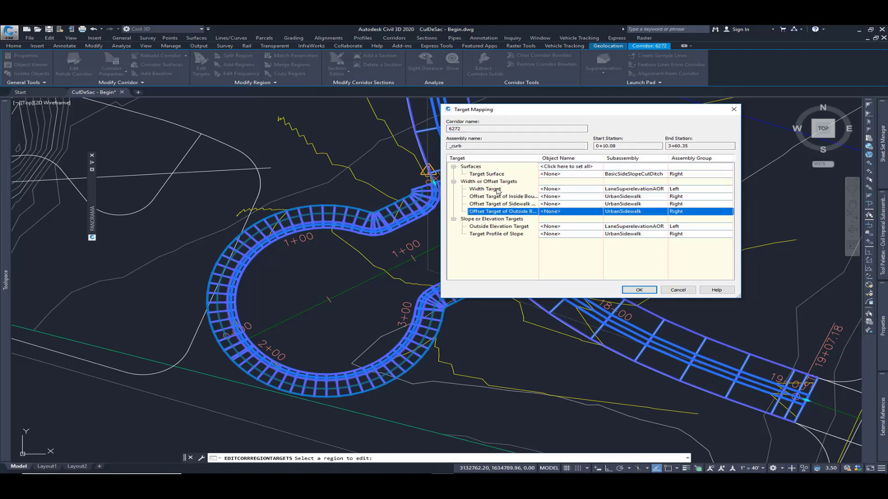
click(495, 189)
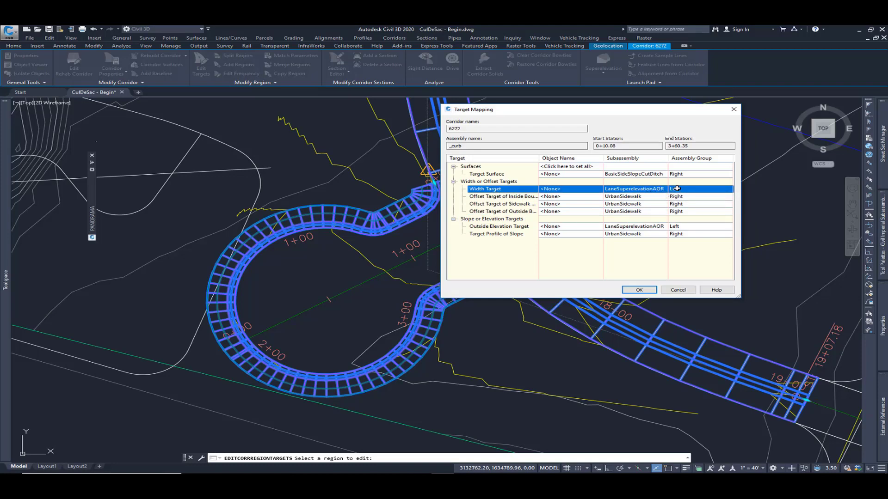
click(544, 188)
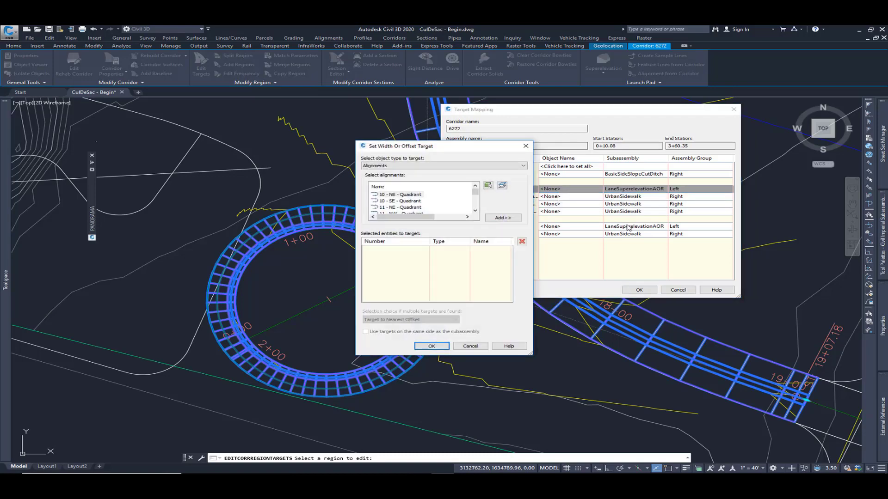
- Set the Width Target to the Cul-de-Sac and 6272 alignments and rebuild the corridor
click(417, 165)
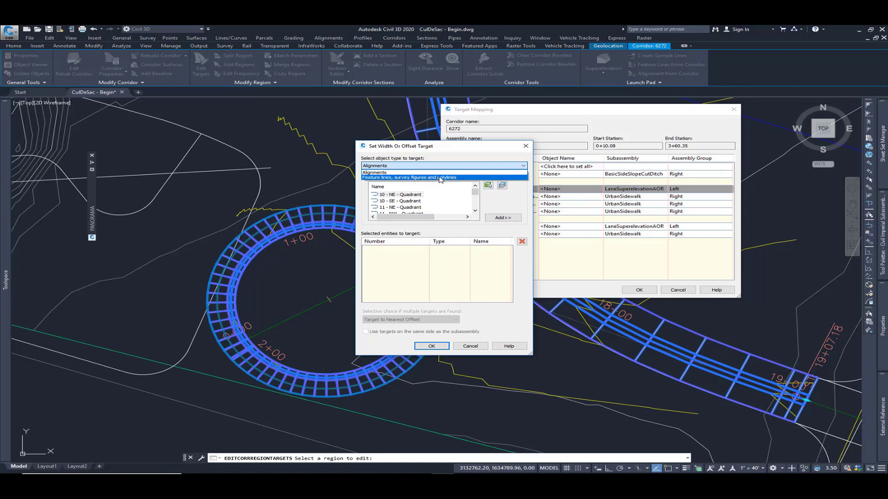
click(372, 173)
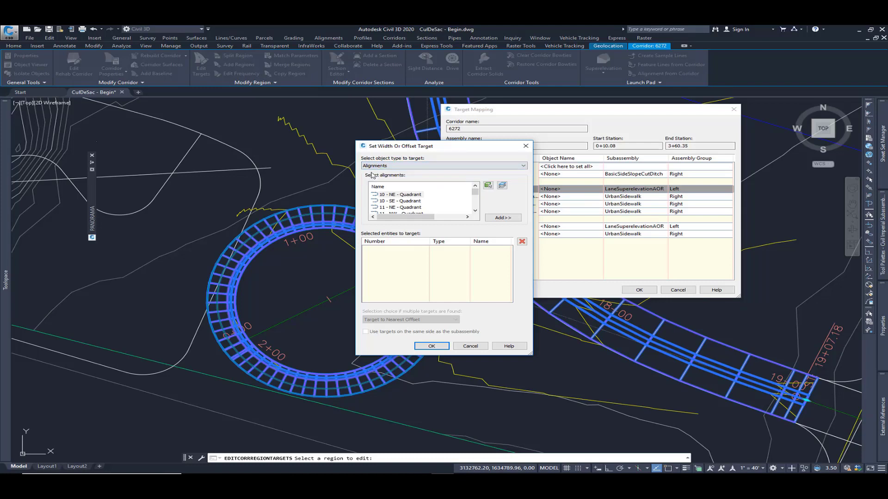
click(488, 186)
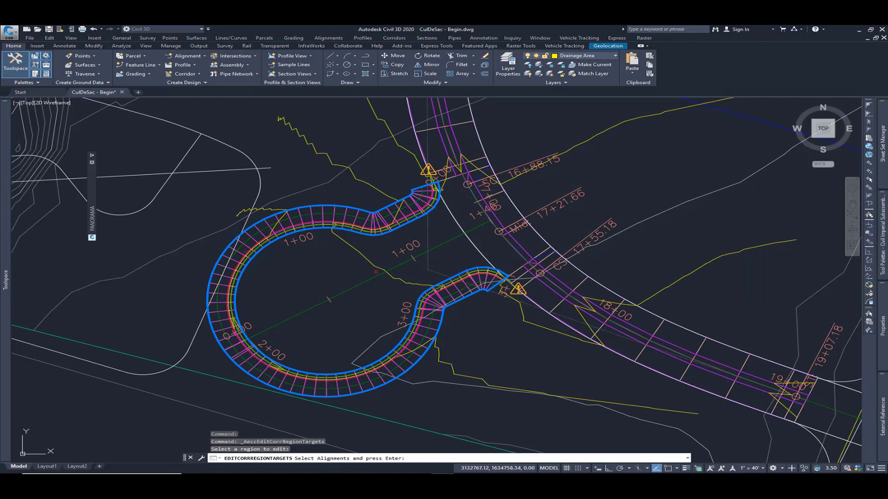
click(472, 228)
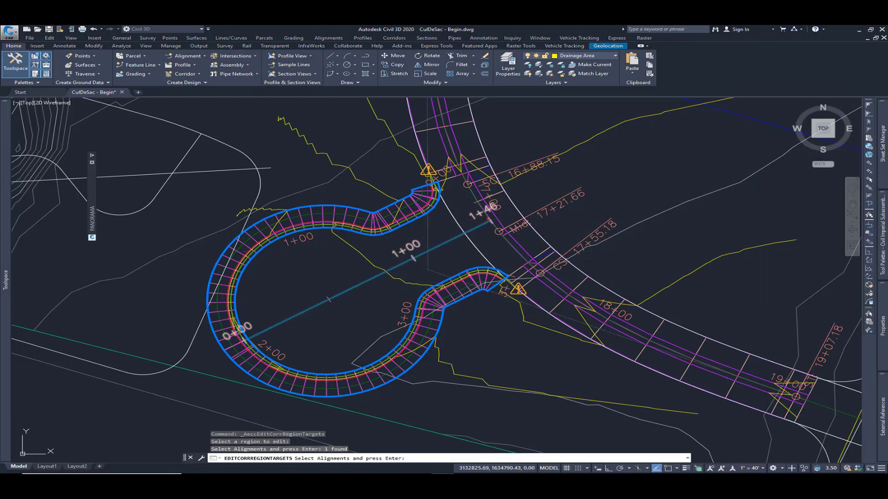
click(475, 196)
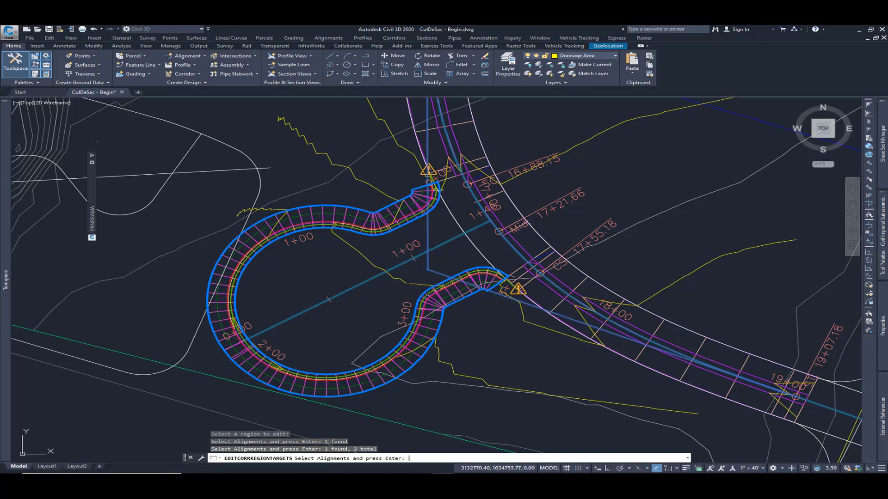
key(Return)
click(498, 218)
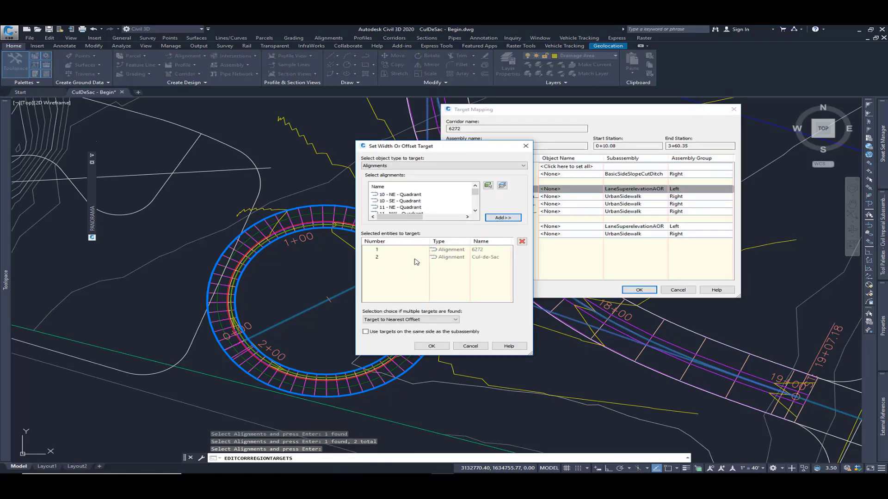
click(420, 346)
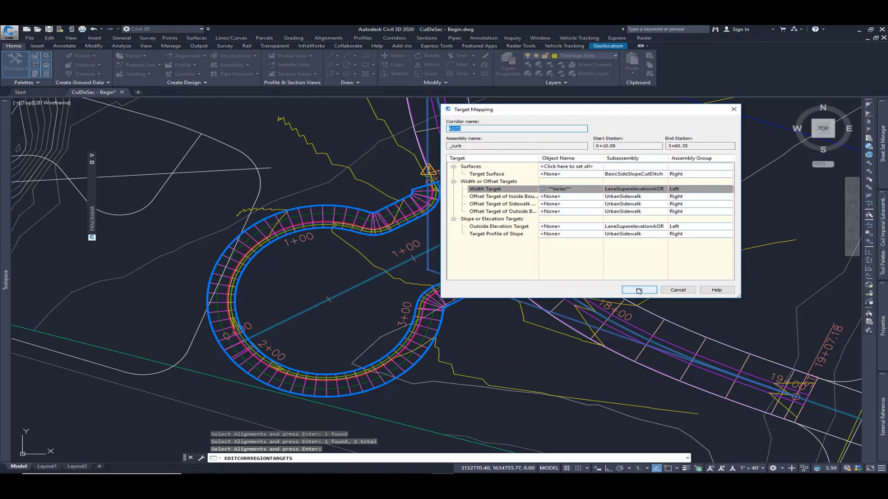
click(639, 289)
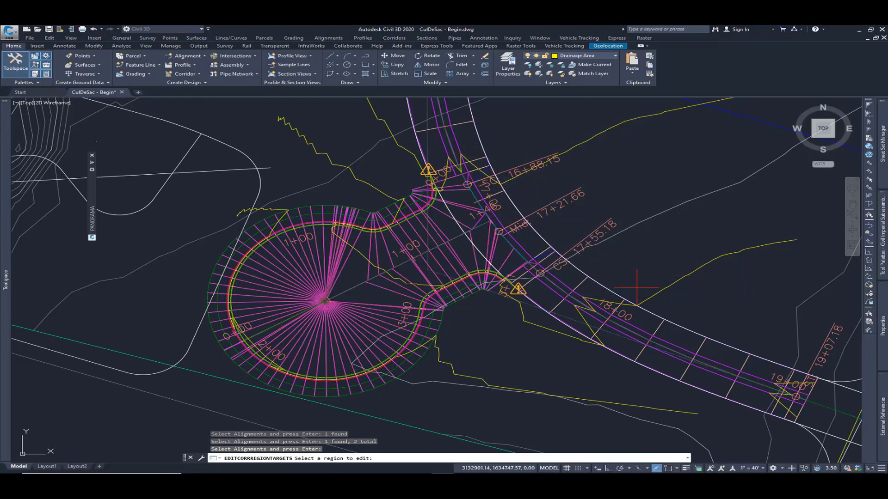
- Reselect corridor 6272 and confirm the _curb region's width targets are still 6272 and Cul-de-Sac
key(Escape)
click(459, 296)
key(Escape)
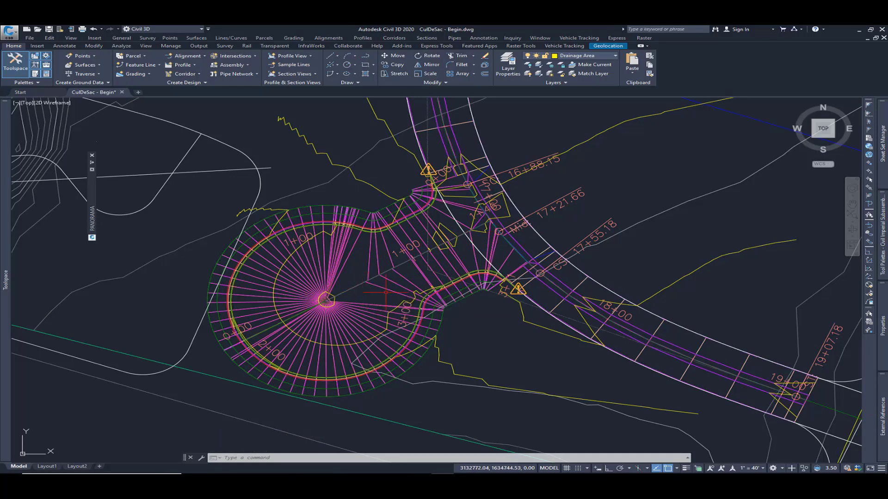
click(449, 202)
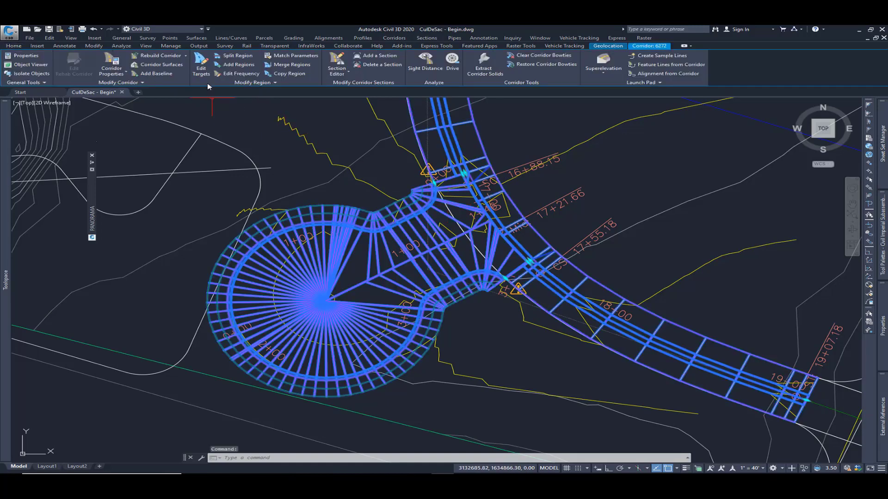
click(202, 68)
click(396, 239)
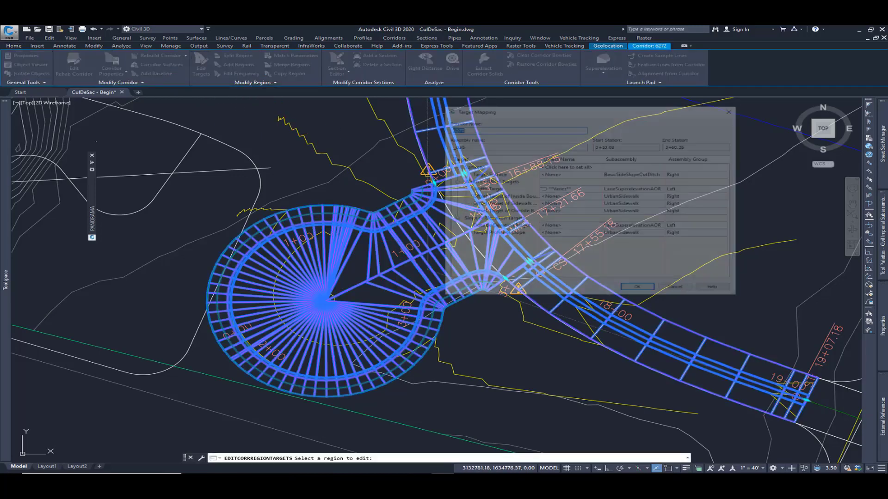
click(560, 190)
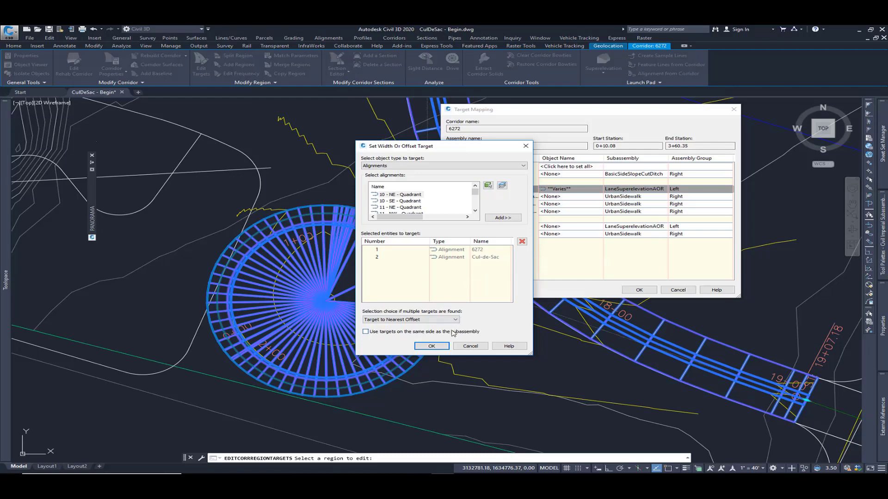
click(432, 346)
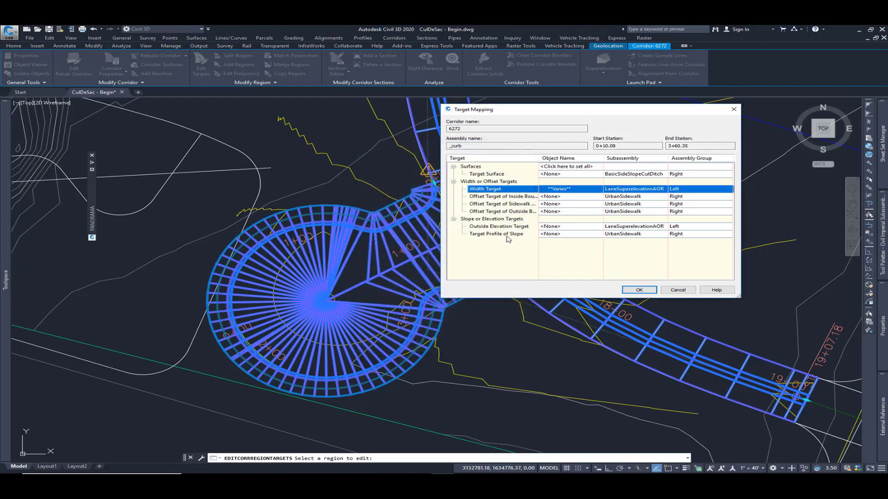
click(493, 227)
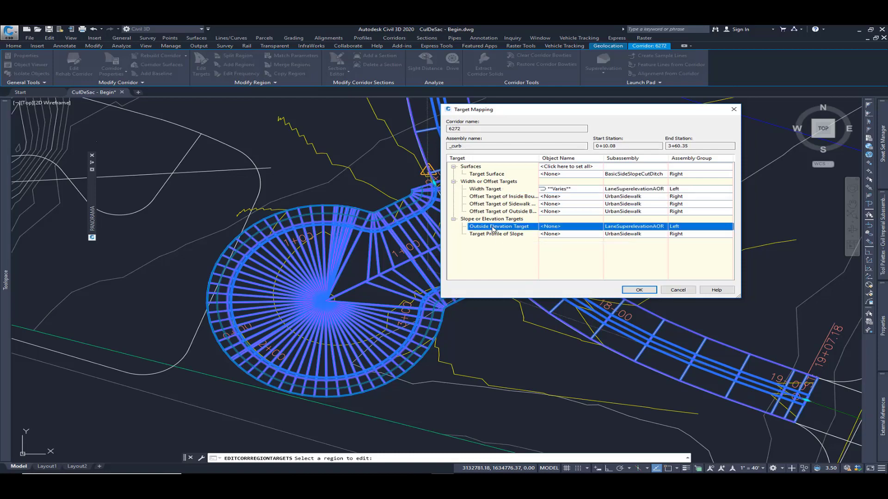
- Make profiles the Outside Elevation Target type and add Cul-de-Sac 2's Layout (2) profile
click(557, 227)
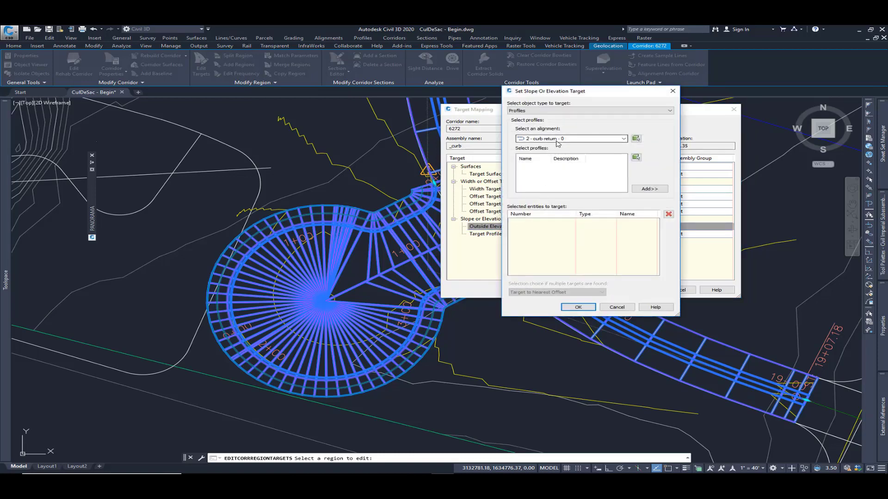
click(554, 111)
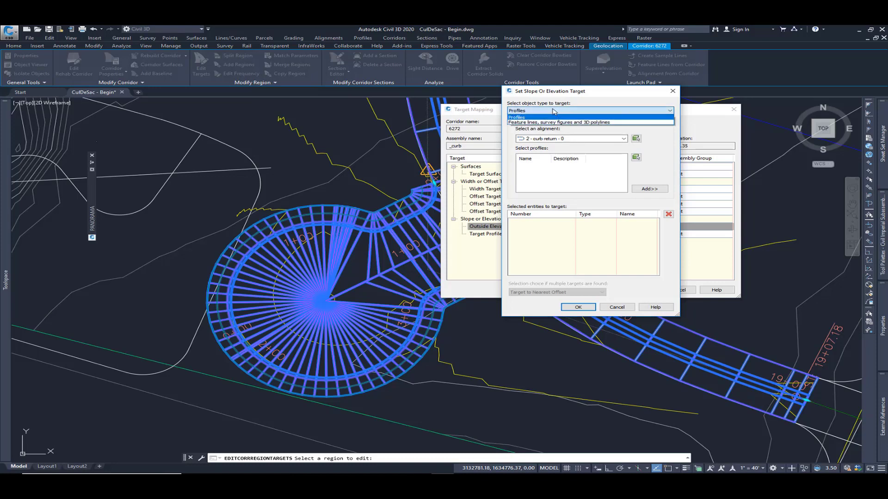
click(527, 117)
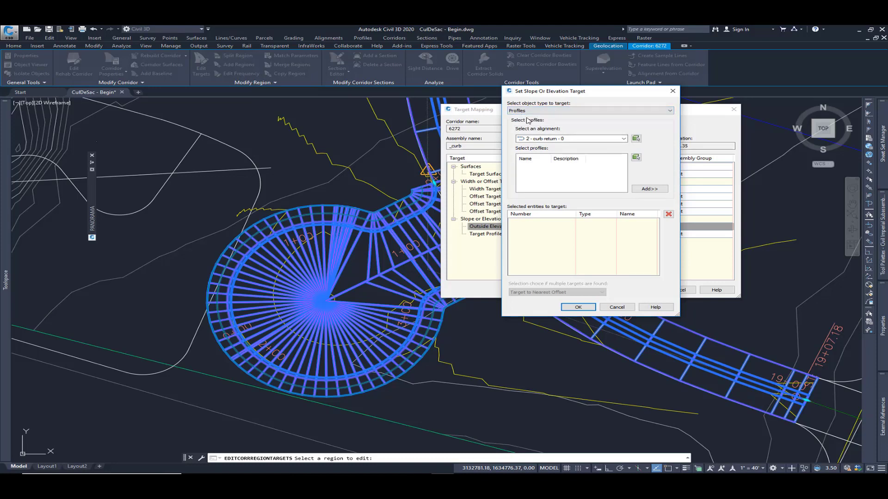
click(623, 139)
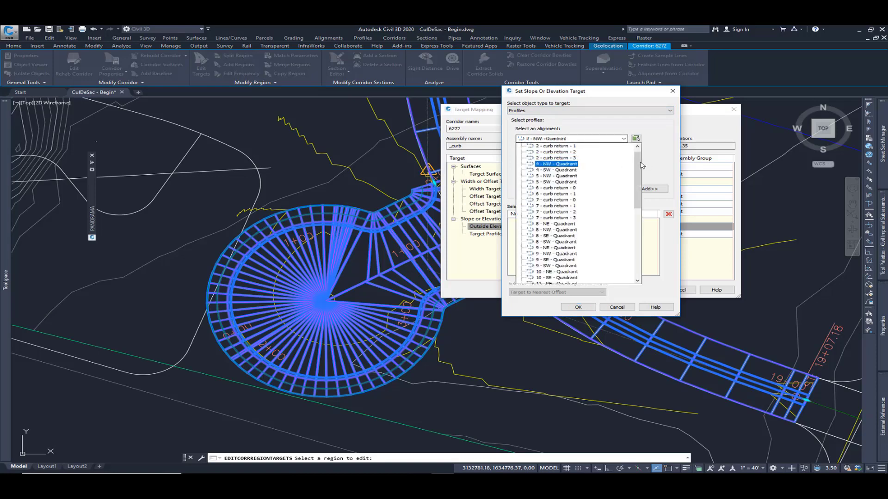
drag(638, 166, 636, 216)
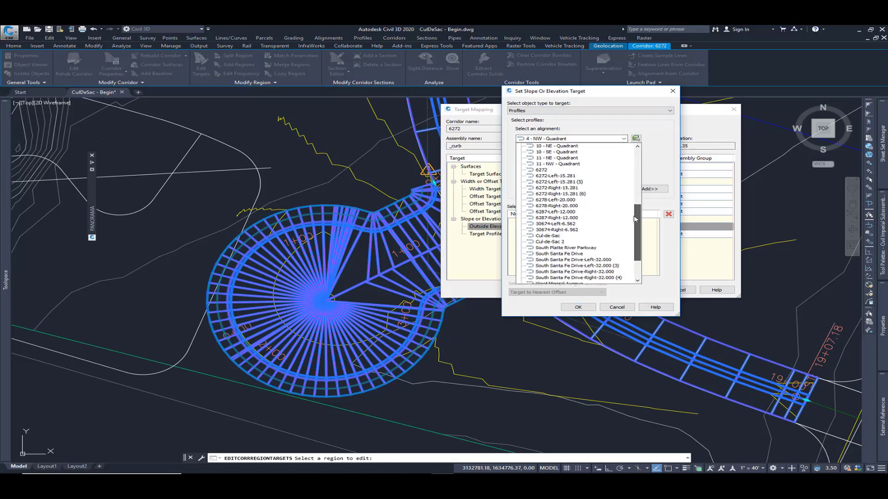
click(547, 254)
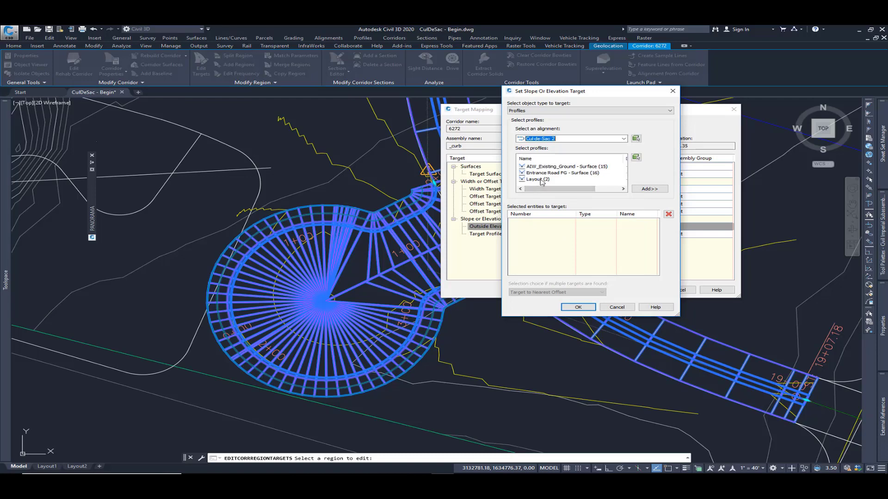
click(538, 180)
click(649, 188)
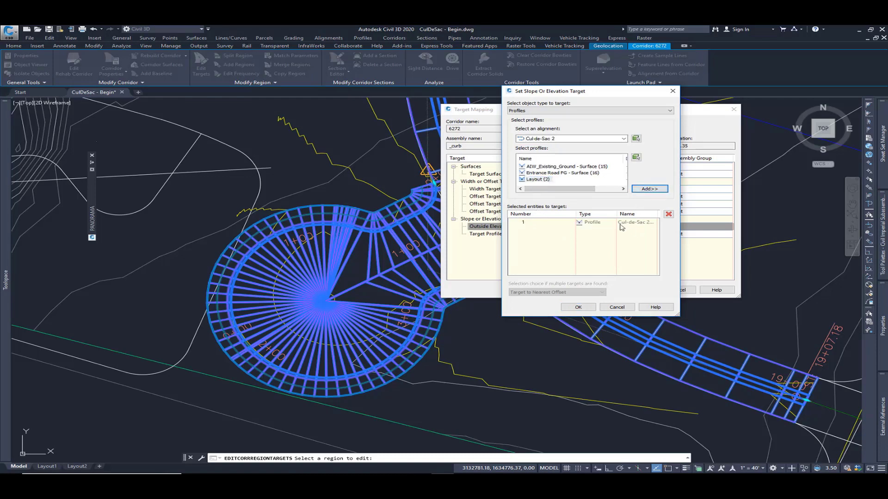
- Add the 6272 profile as a second elevation target and apply the mapping
click(624, 140)
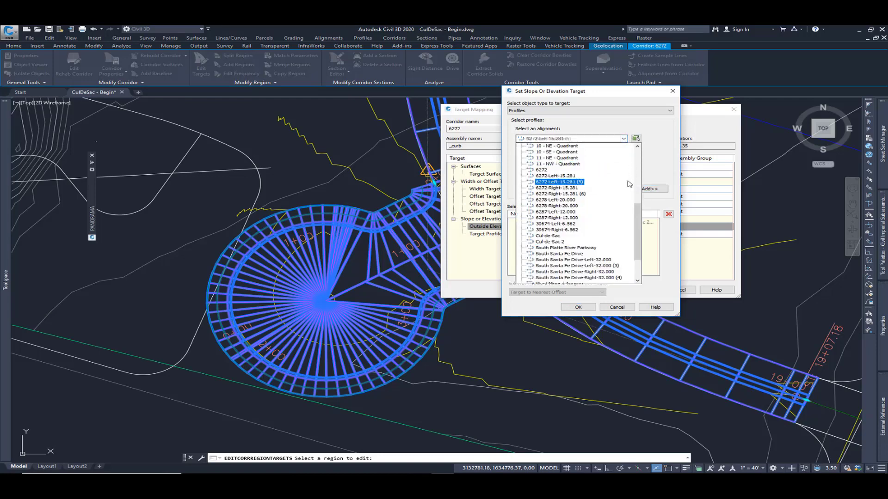
drag(637, 216, 637, 222)
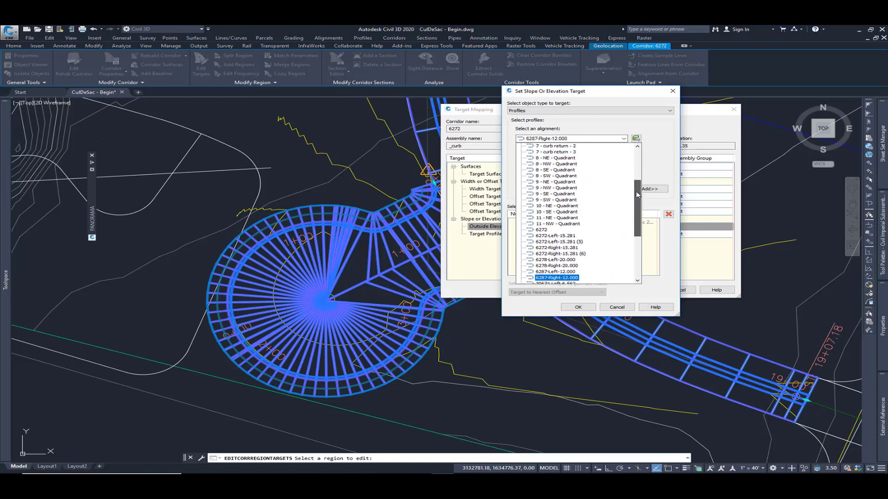
scroll(559, 231, up, 2)
click(542, 182)
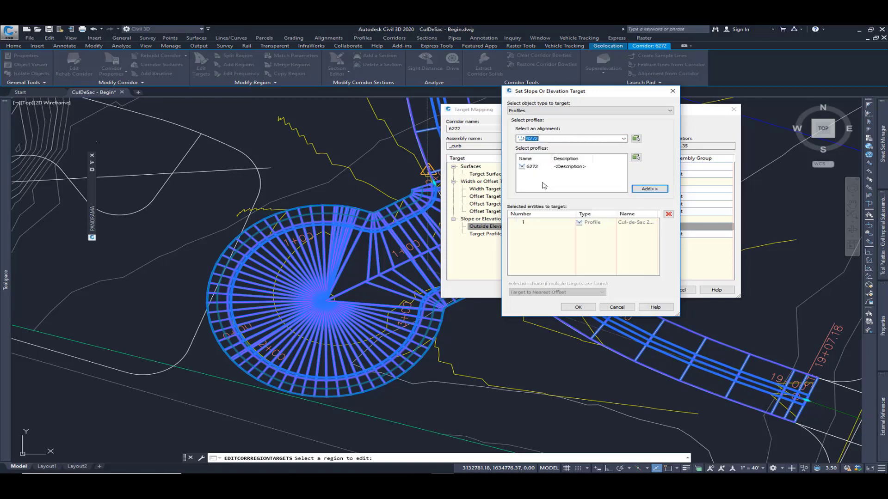
click(531, 166)
click(650, 189)
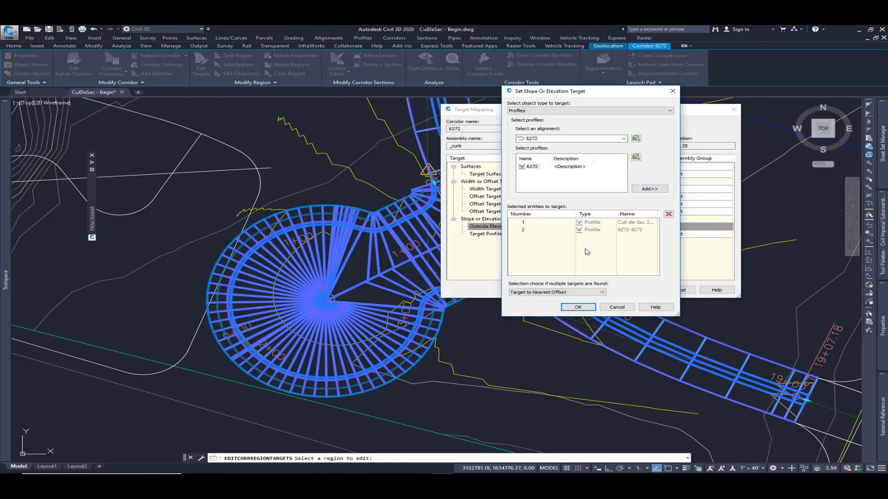
click(578, 307)
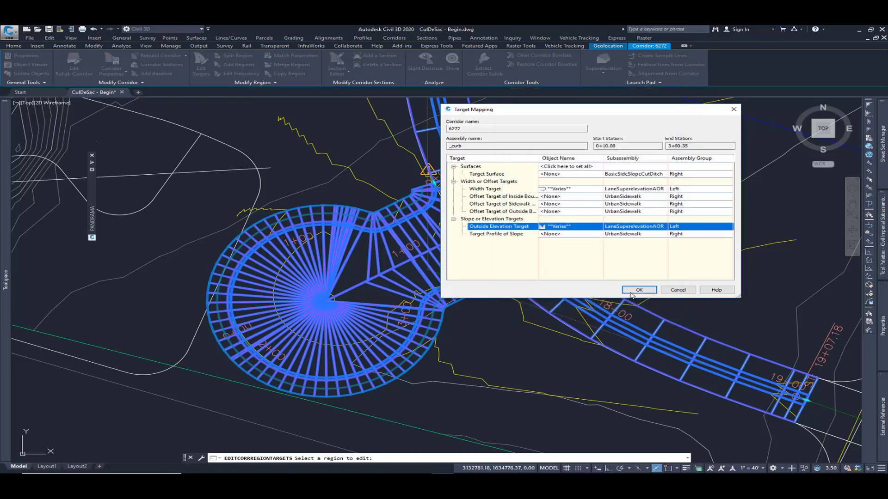
click(639, 289)
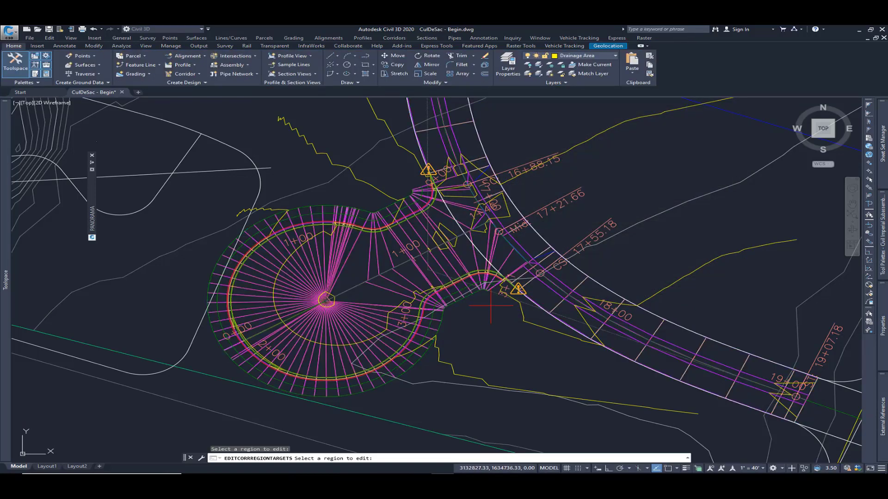
- Set the _curb region's Target Surface to AIW_Existing_Ground, apply it, and clear the selection
click(394, 228)
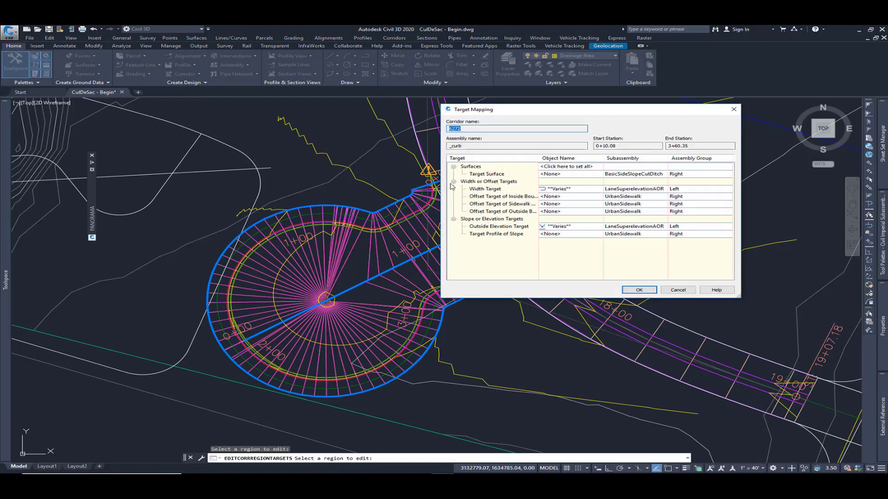
click(453, 181)
click(454, 189)
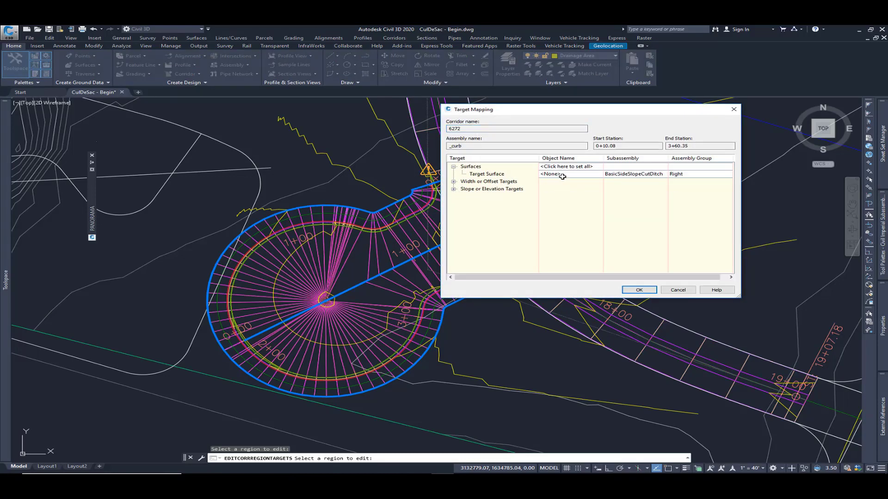
click(561, 175)
click(370, 230)
click(444, 296)
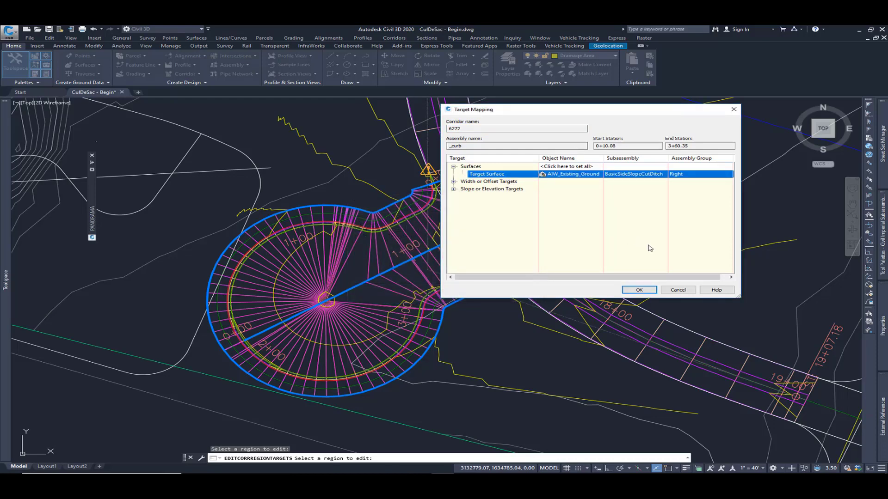
click(639, 290)
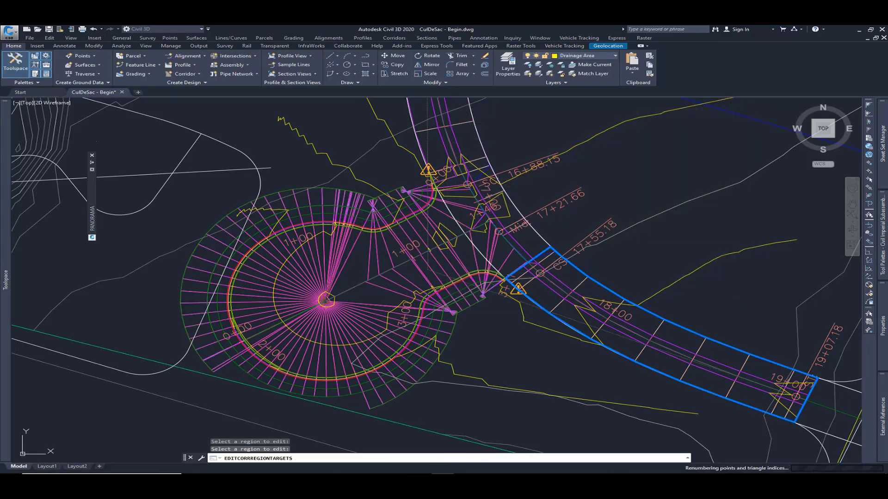
key(Return)
click(447, 219)
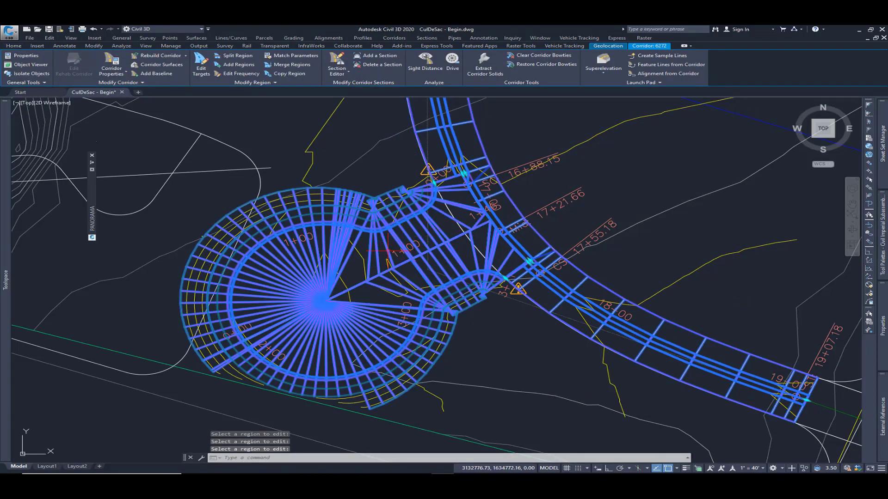
key(Escape)
- View the Entrance Road FG surface in Object Viewer at NE Isometric, zoomed in
click(361, 259)
right_click(361, 259)
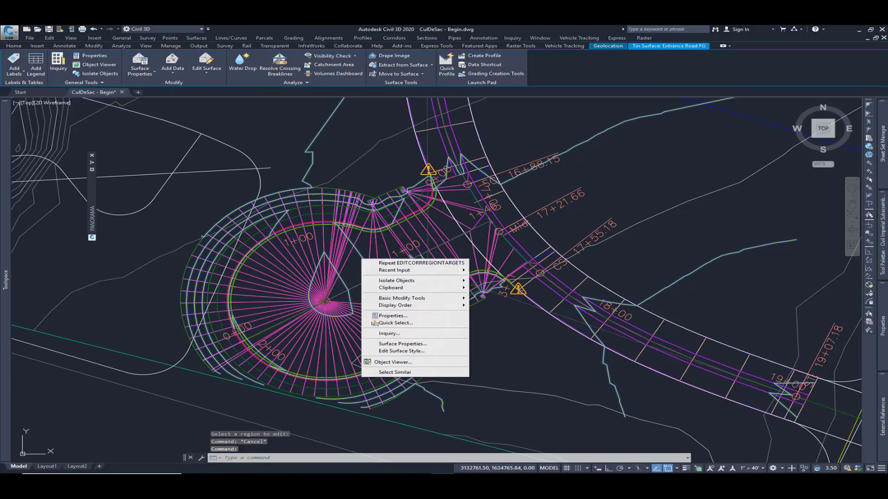
click(405, 361)
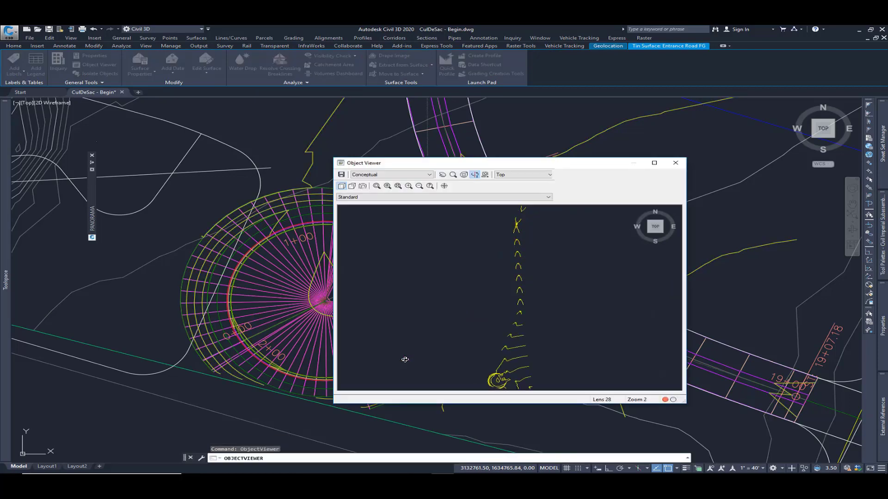
click(522, 175)
click(518, 221)
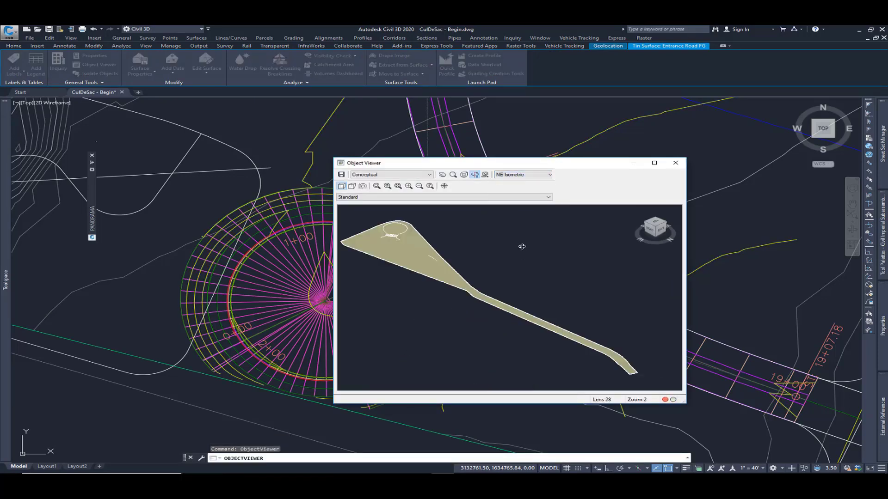
scroll(498, 278, up, 5)
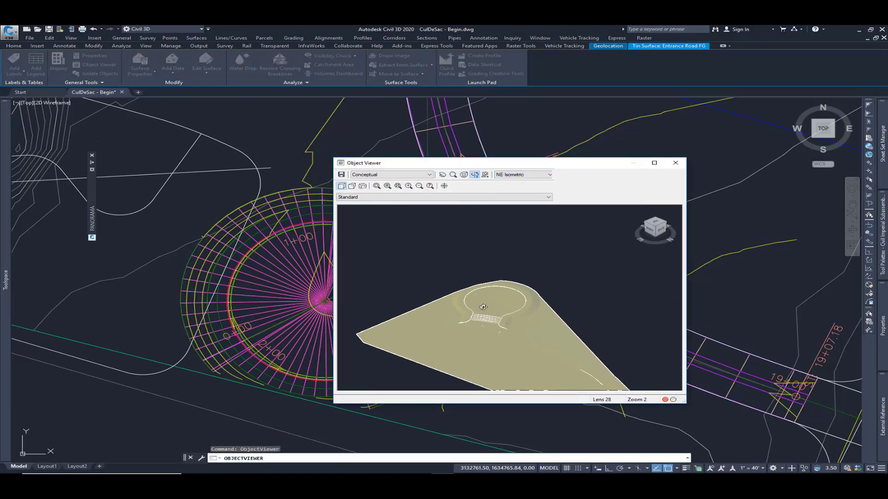